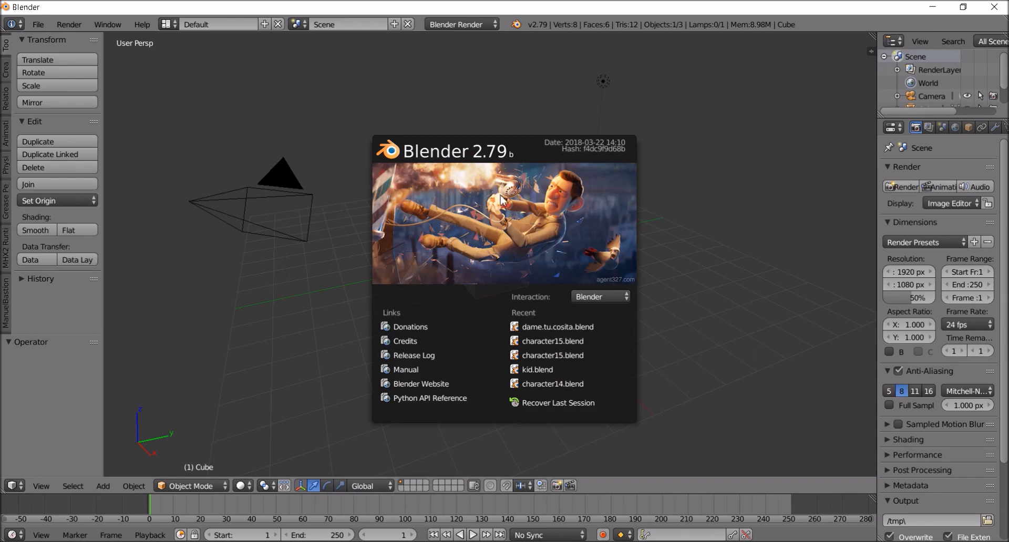
- Open the recent file dame.tu.cosita.blend and look over the scene around the character
click(558, 327)
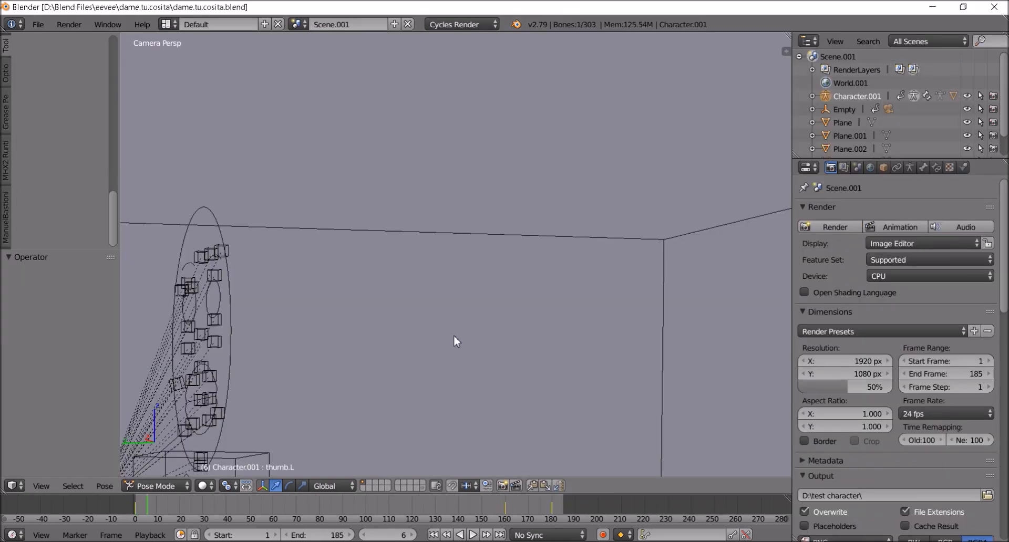
scroll(453, 335, down, 8)
key(KP_5)
middle_drag(453, 336, 343, 348)
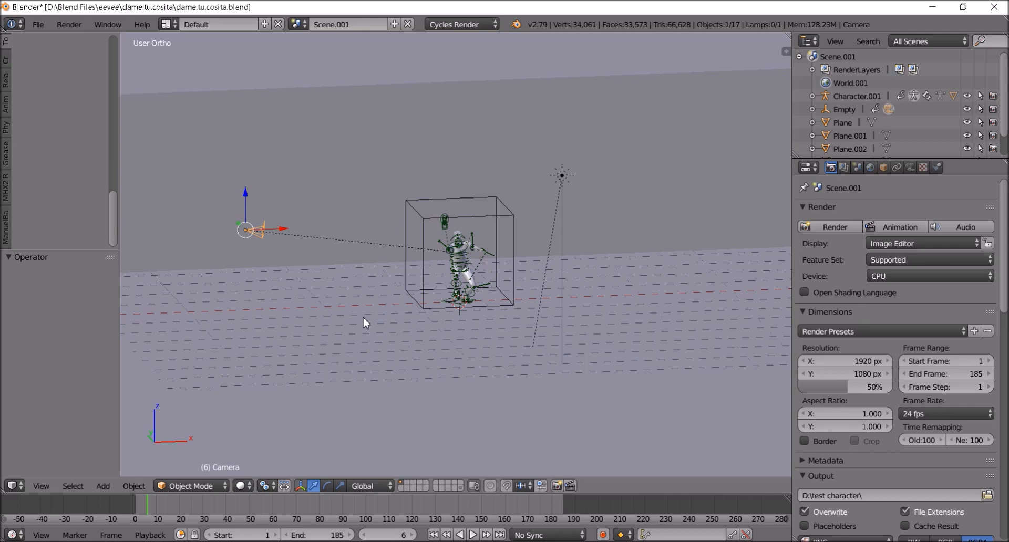
- Play back the character animation through the scene camera and stop it
key(KP_0)
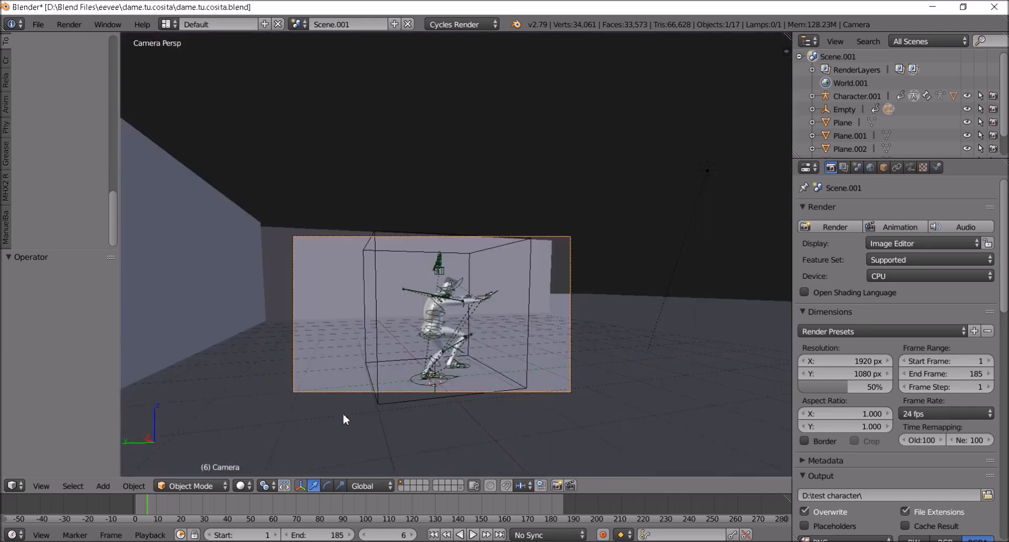
key(alt+a)
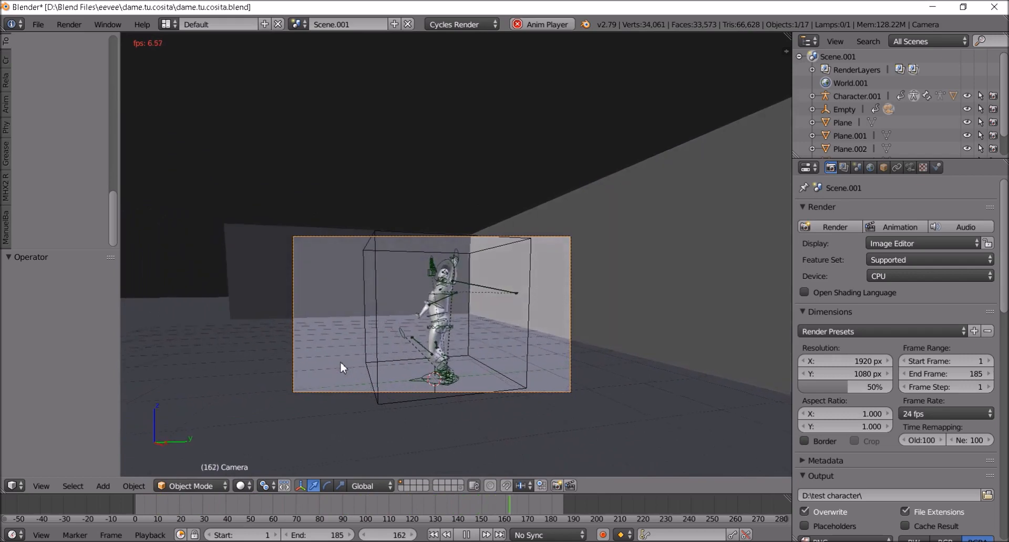
key(alt+a)
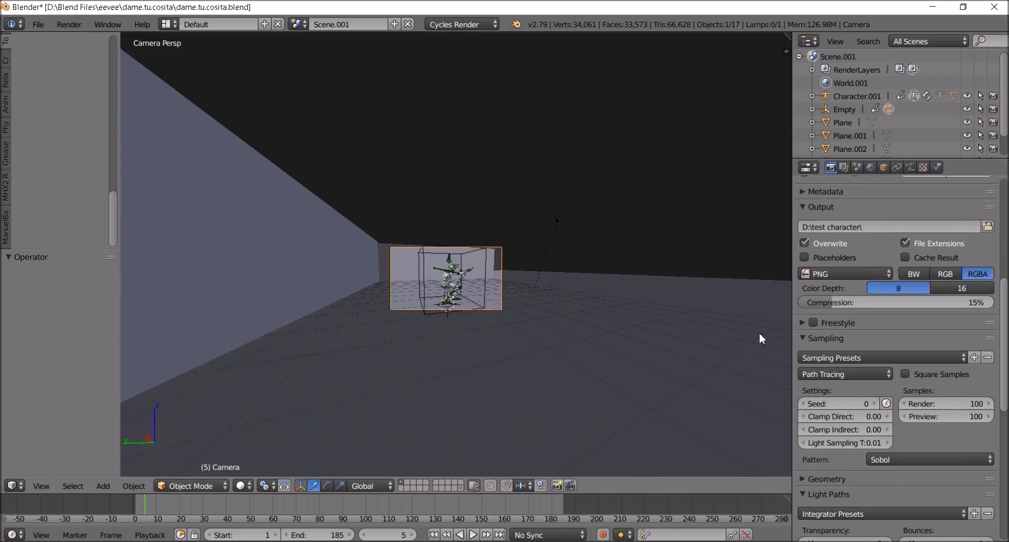
- Choose CPU as the render device
scroll(847, 208, up, 10)
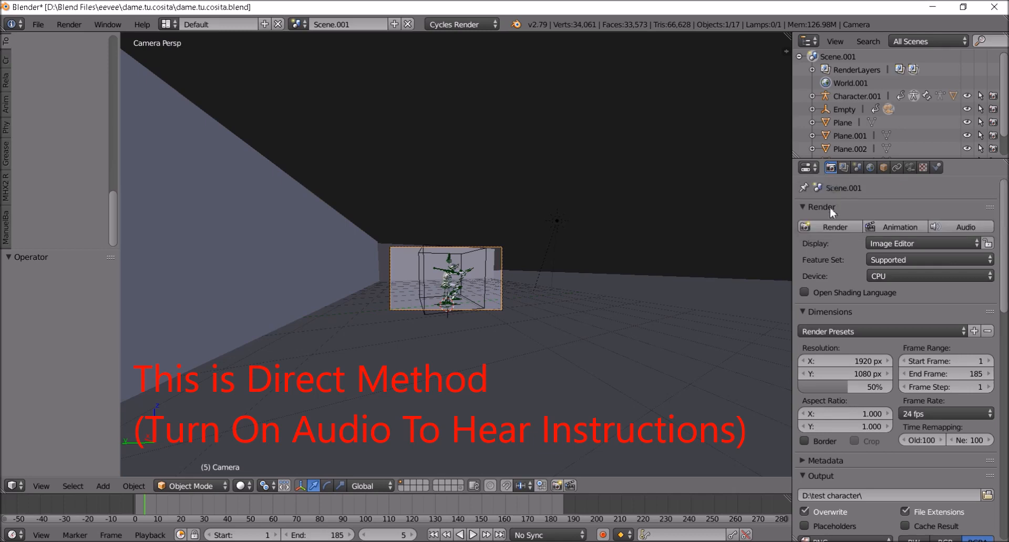
click(881, 276)
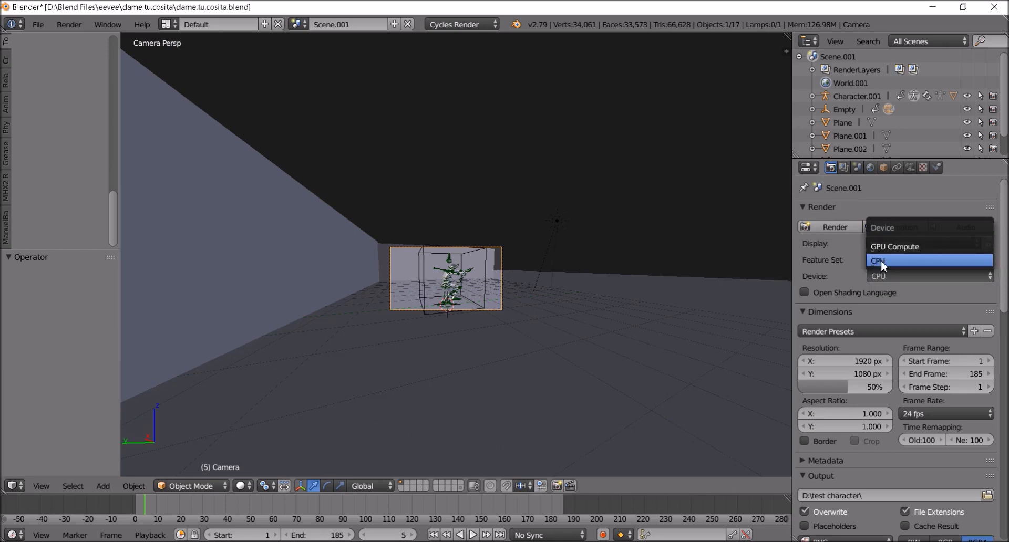
click(881, 260)
- Set the render output file format to FFmpeg video
scroll(846, 223, down, 10)
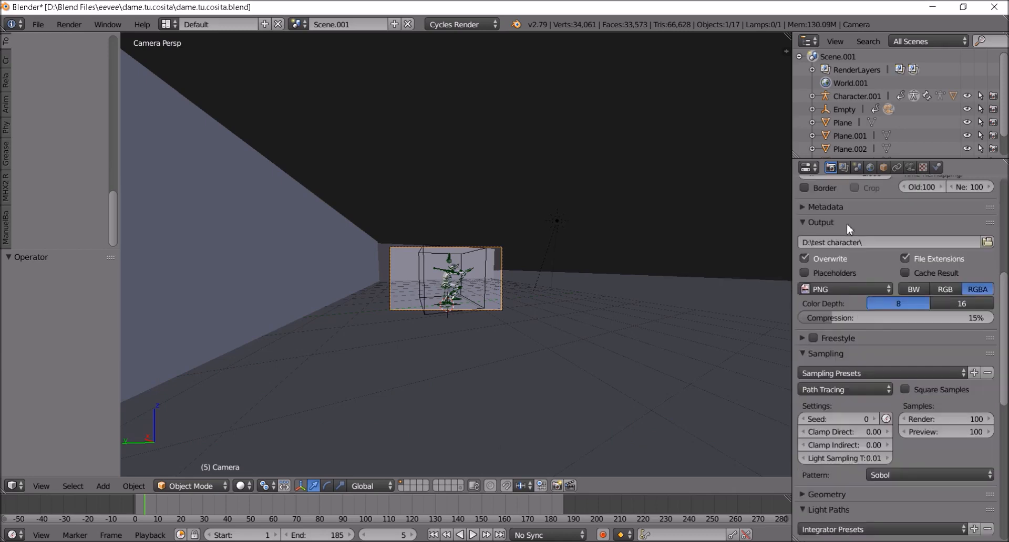
click(823, 291)
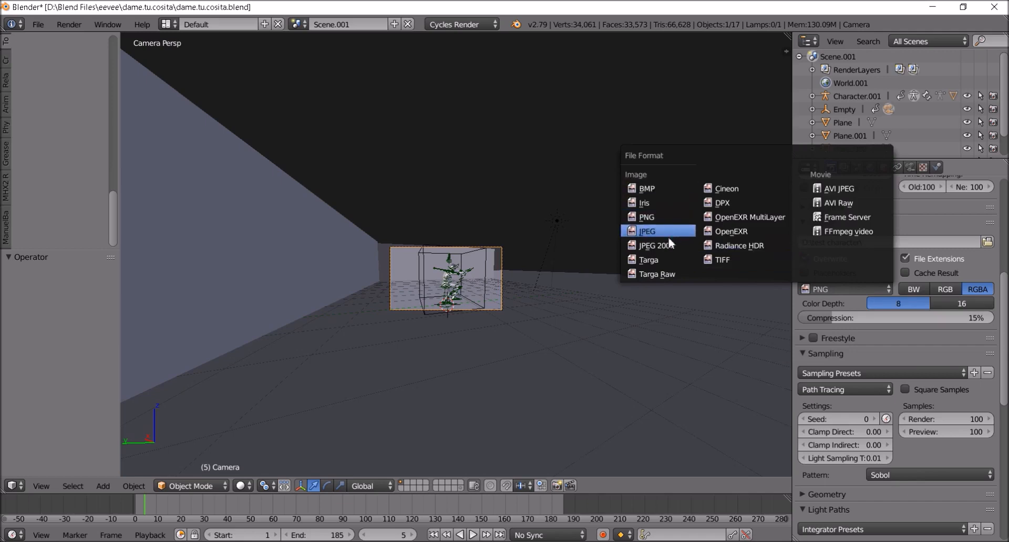
click(835, 232)
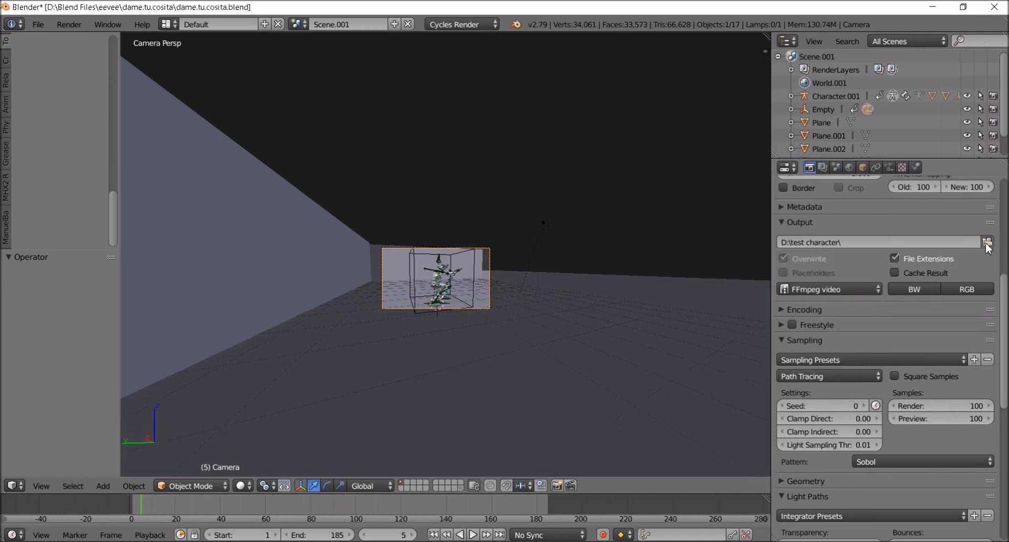
- Browse for the render output location and create a folder named test in Documents
click(987, 242)
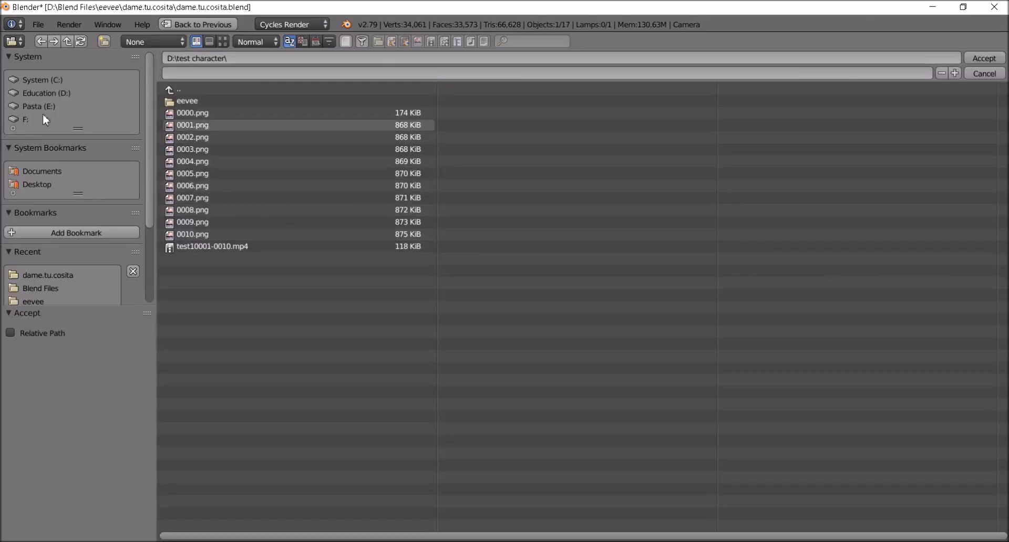
click(40, 172)
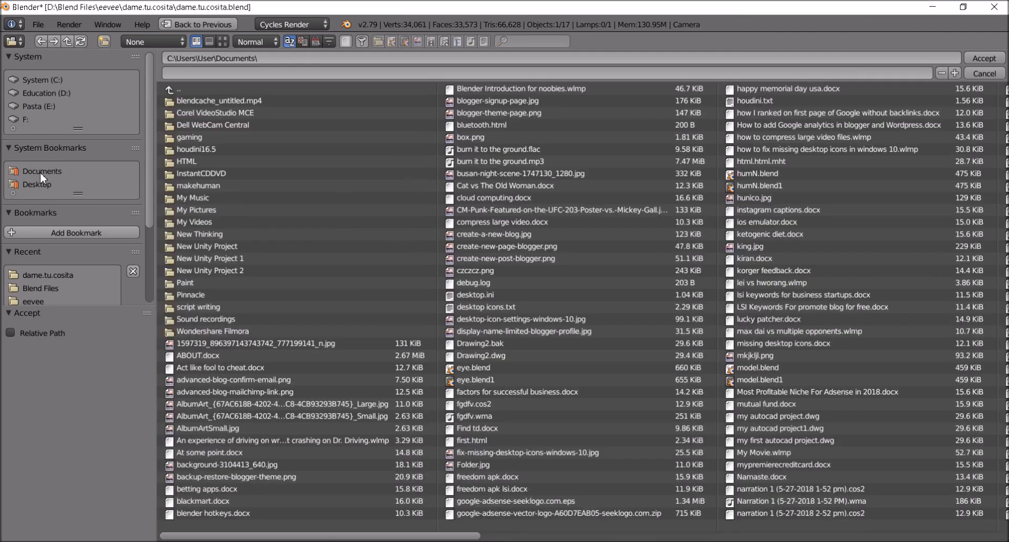
click(106, 46)
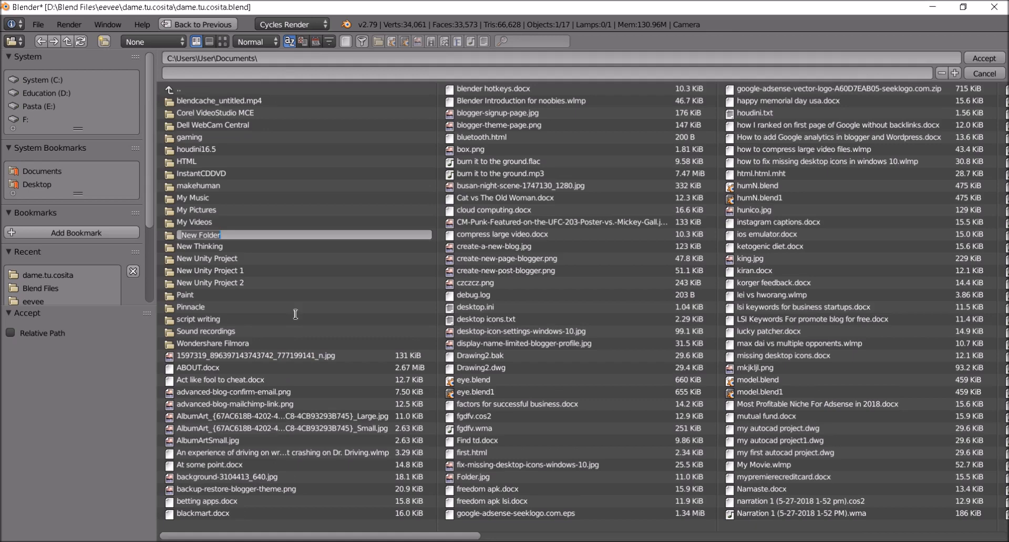
text(test)
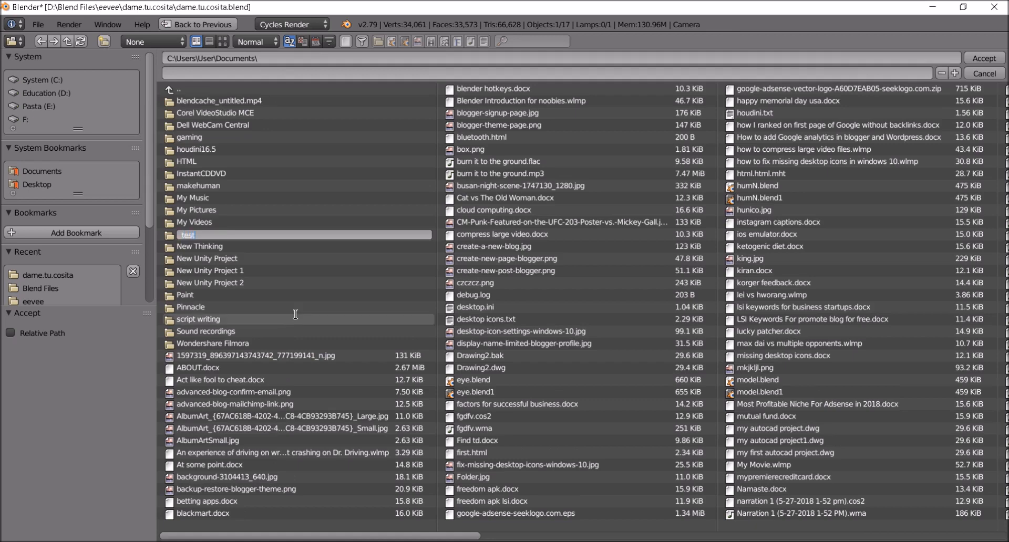
key(Return)
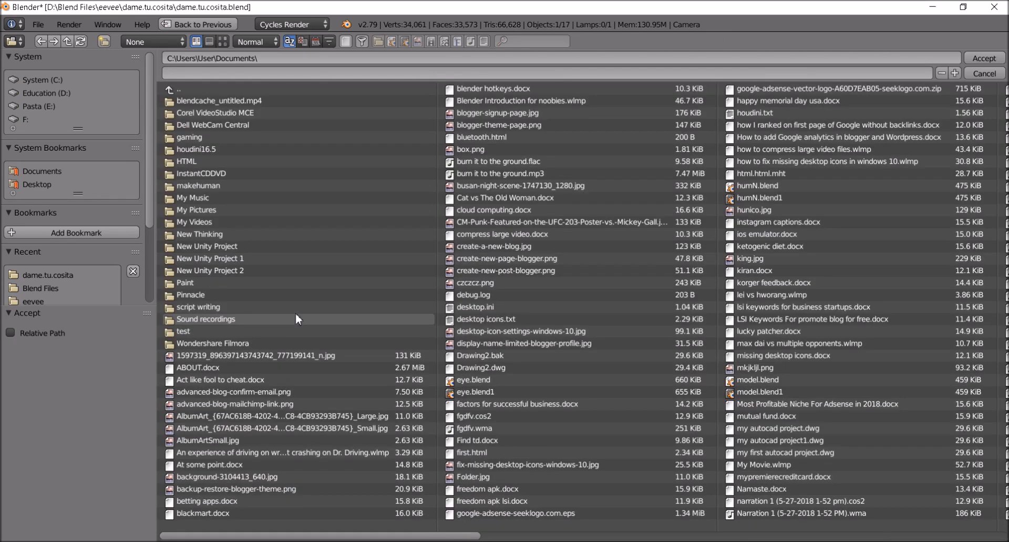
- Use the test folder in Documents as output location, name the output file test and accept
click(183, 331)
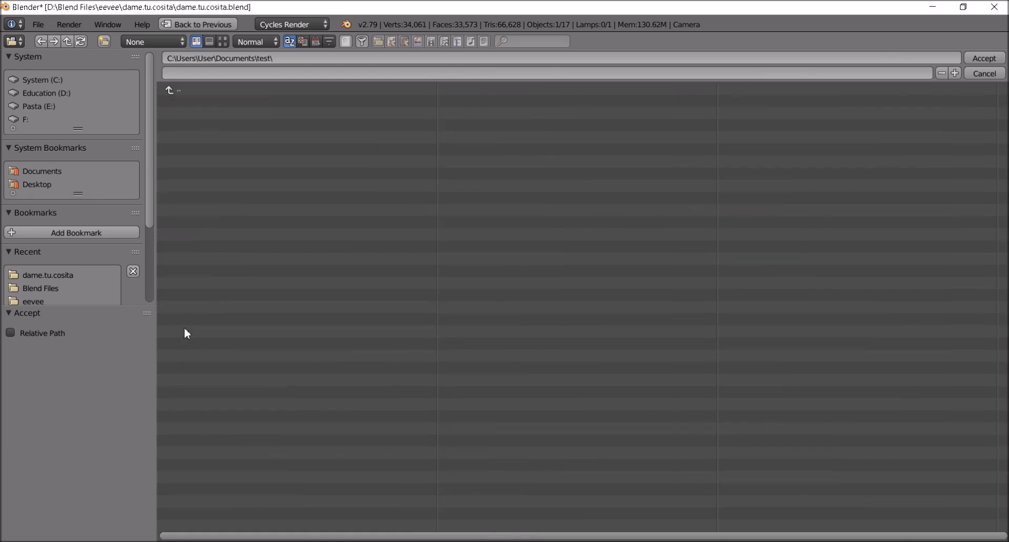
click(197, 74)
text(test)
click(982, 55)
click(982, 56)
- Collapse the output settings, expand the encoding settings and apply the h264 in MP4 preset
scroll(798, 207, down, 1)
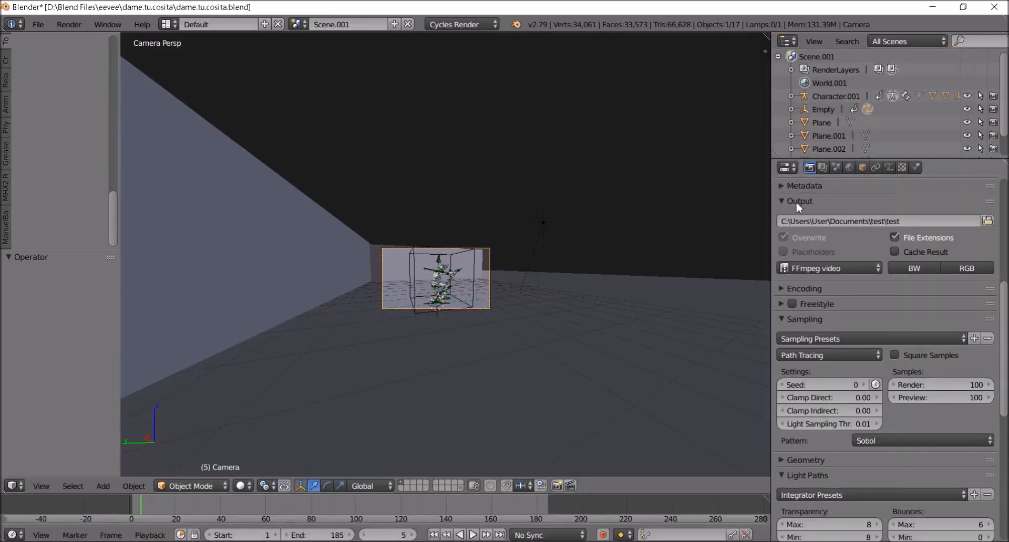
click(798, 204)
click(815, 215)
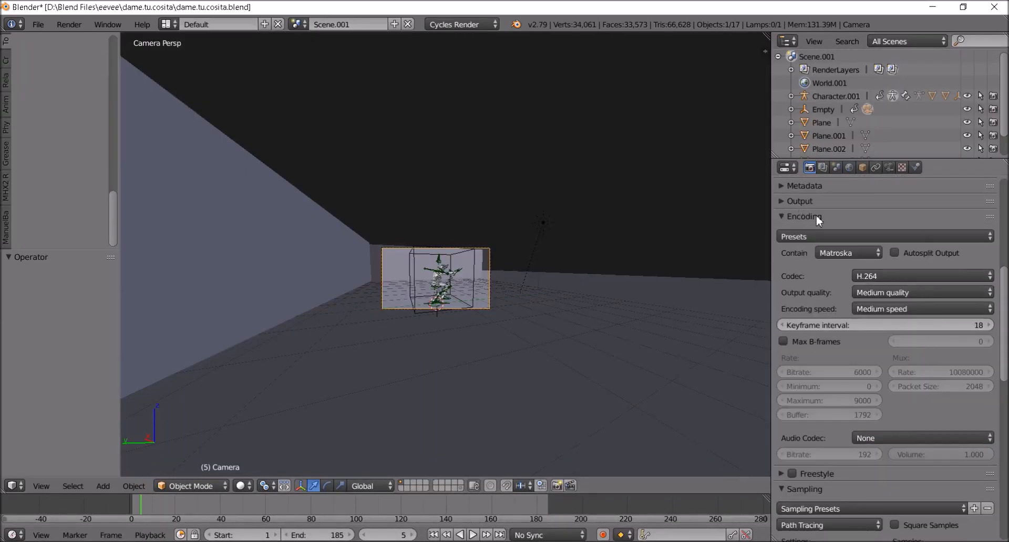
click(821, 235)
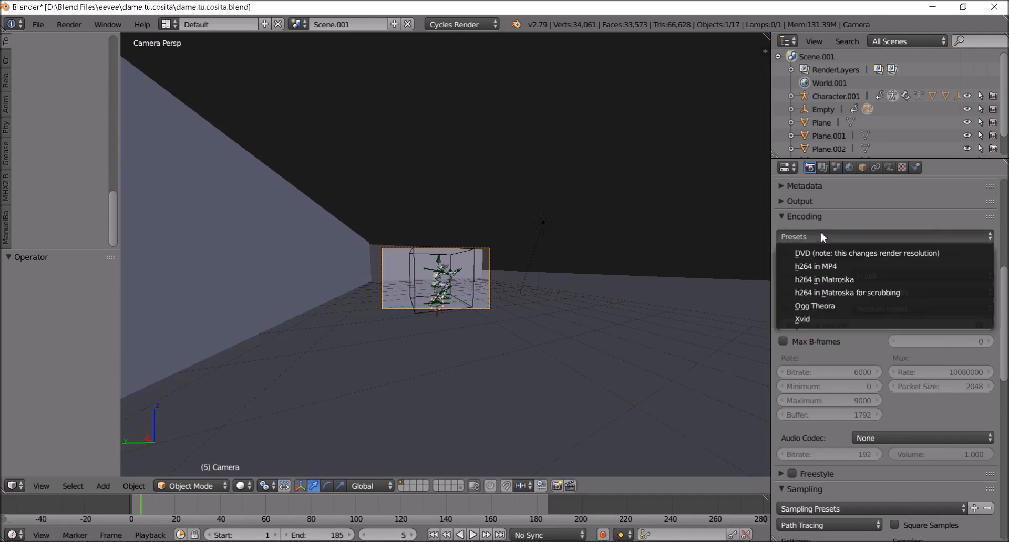
click(831, 266)
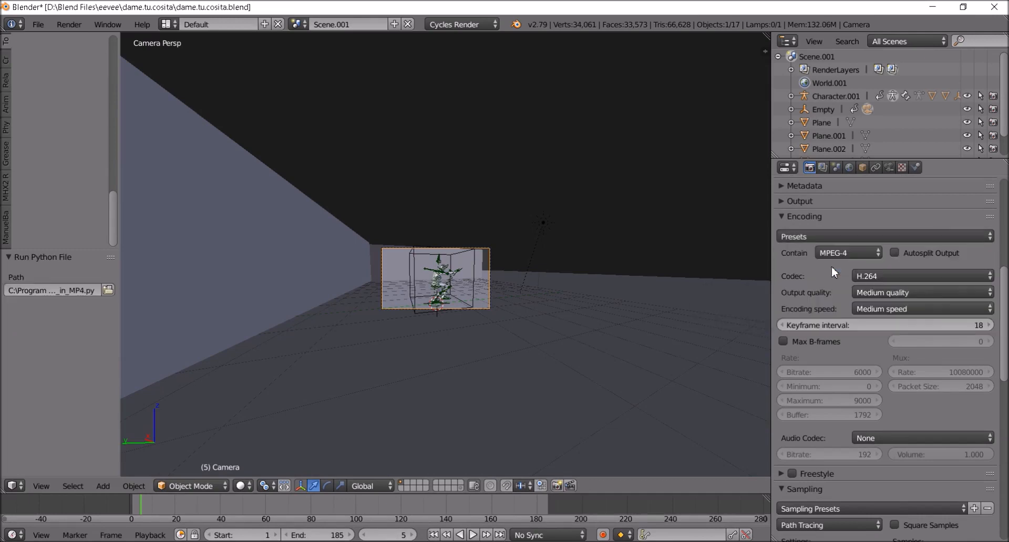
- Choose MPEG-4 as the encoding container and set the output quality to High quality
drag(771, 263, 729, 263)
click(791, 254)
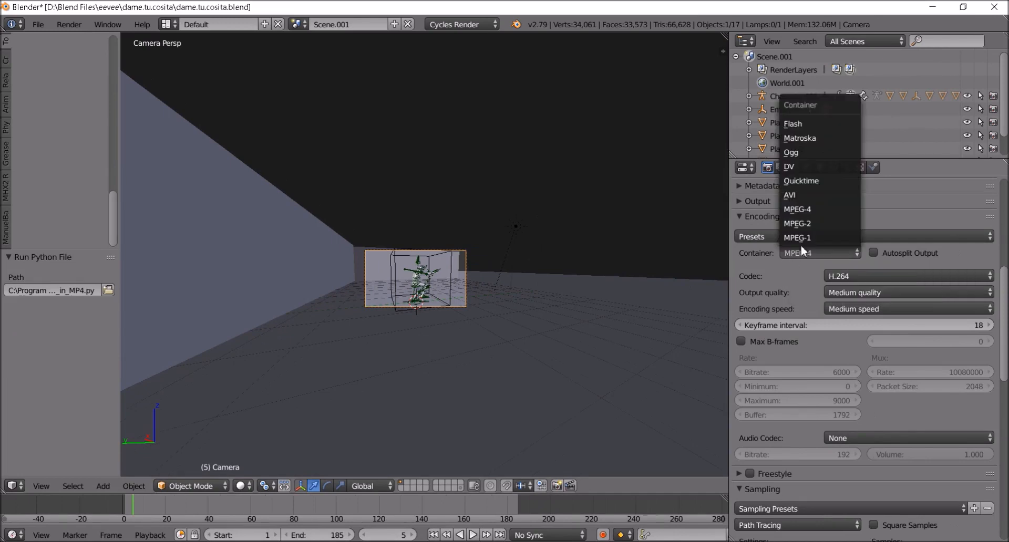
click(802, 212)
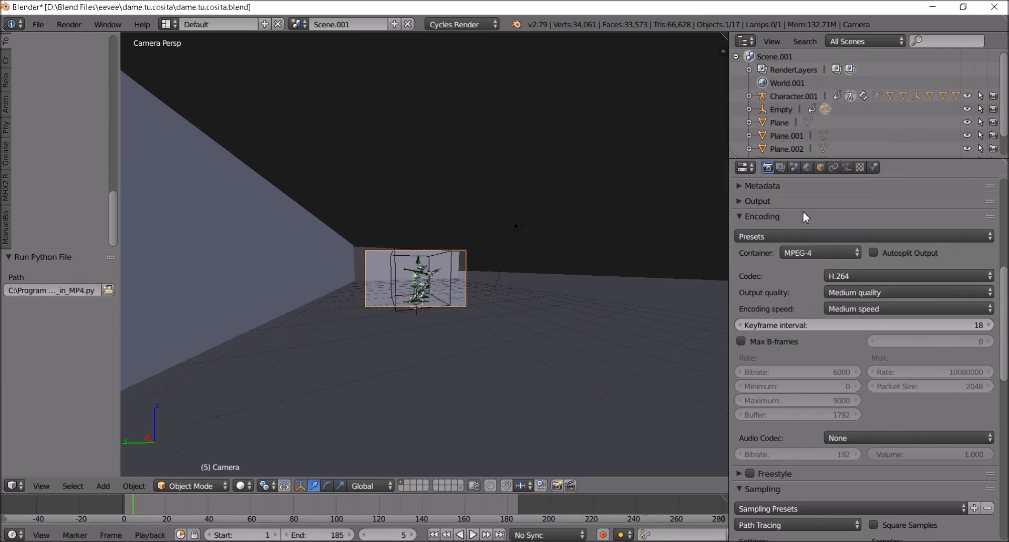
click(833, 277)
click(855, 291)
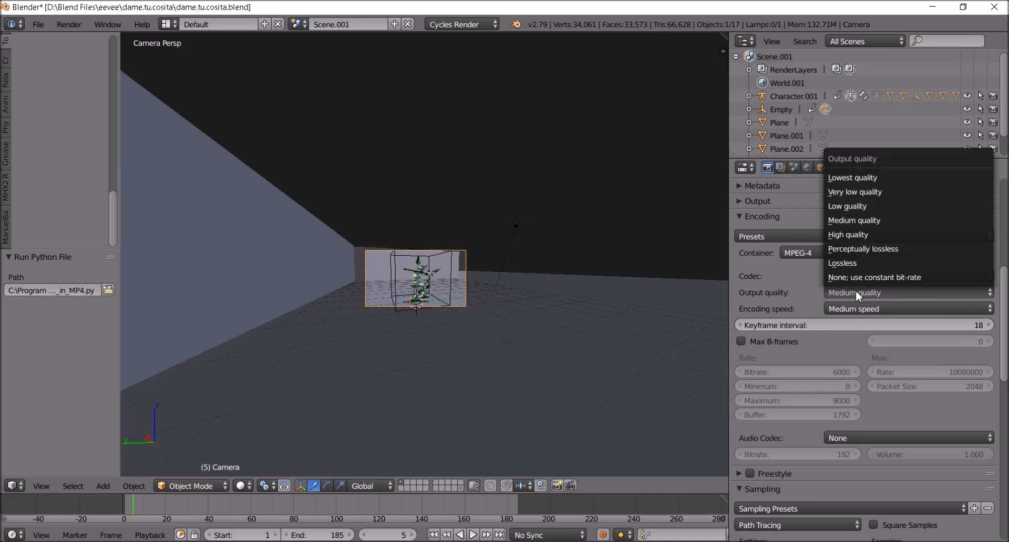
click(847, 235)
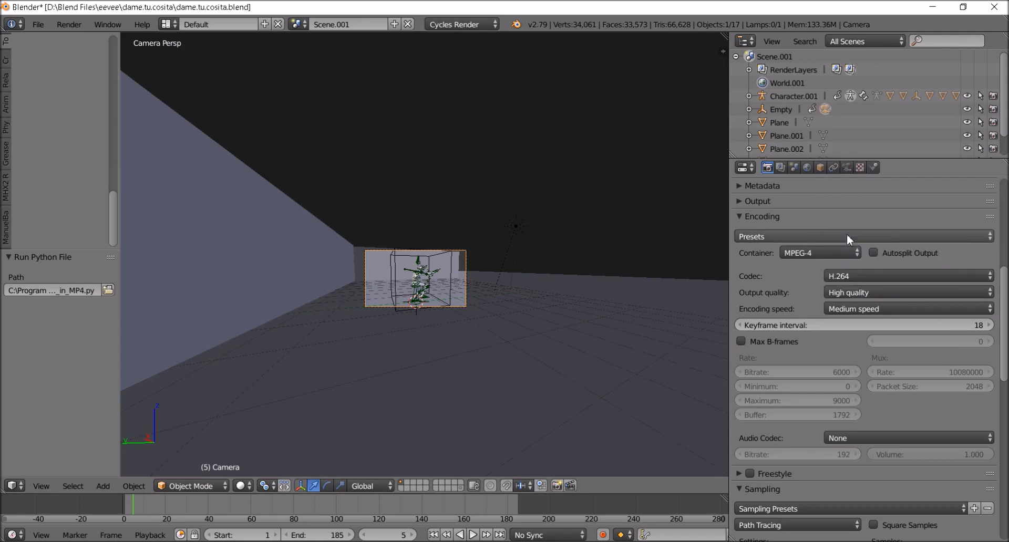
click(740, 218)
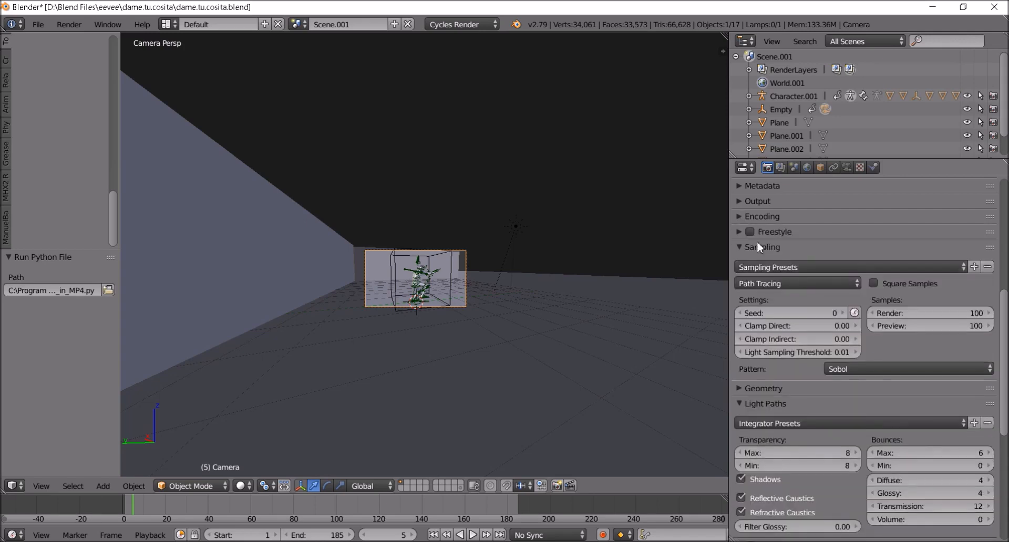
click(872, 266)
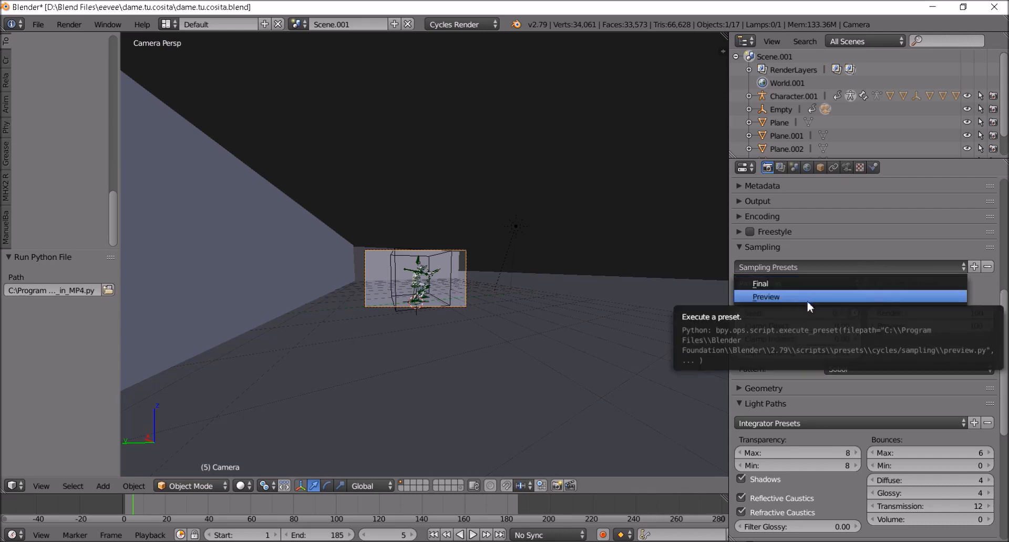
click(804, 300)
click(850, 266)
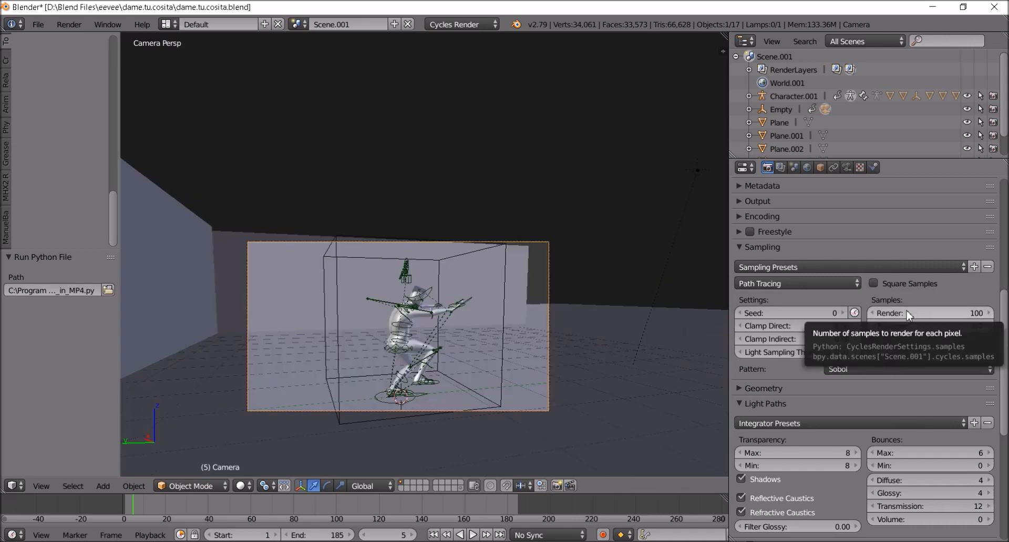
- Try render sample counts of 1000 and 50 in the sampling settings
click(924, 314)
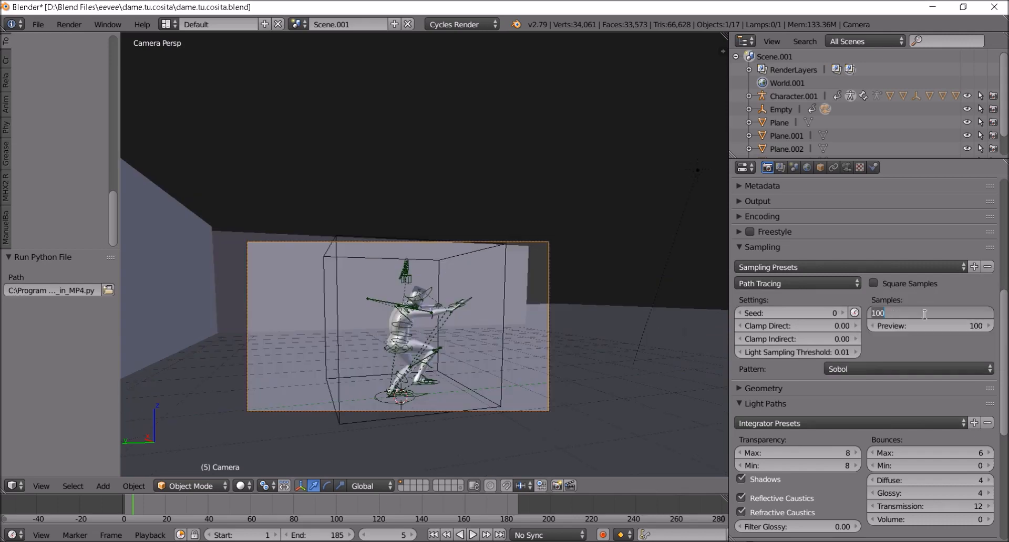
text(1000)
key(Return)
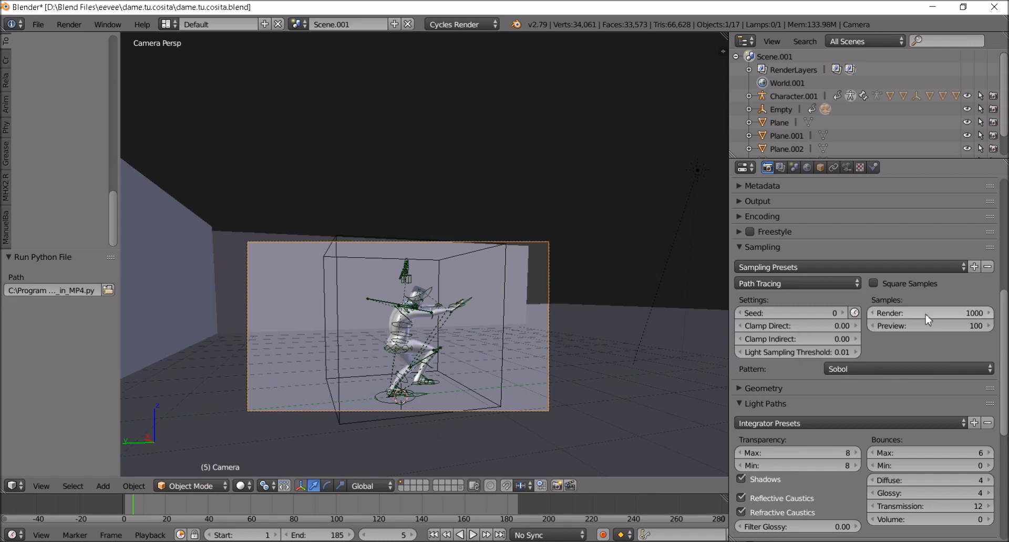
scroll(927, 318, up, 1)
click(943, 334)
text(1)
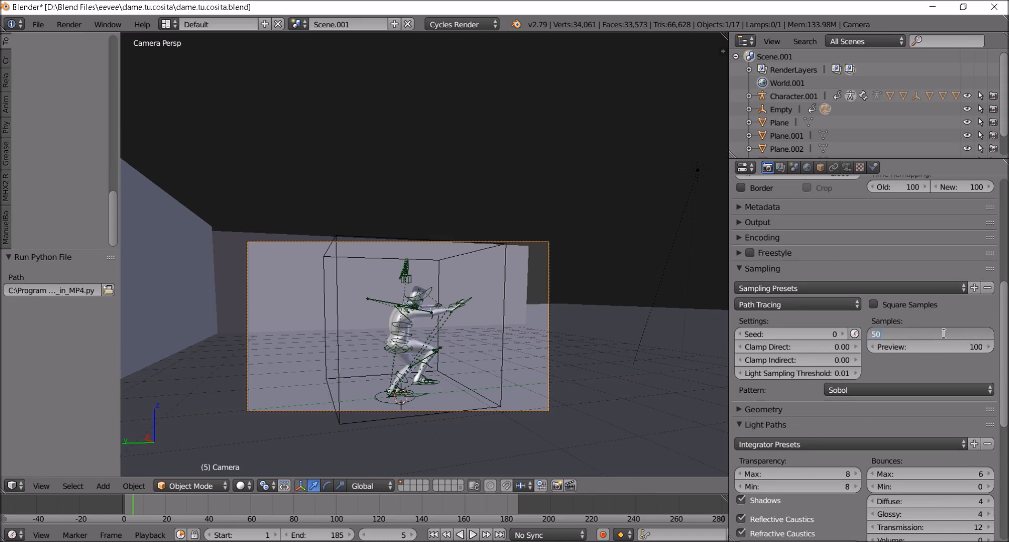
key(Return)
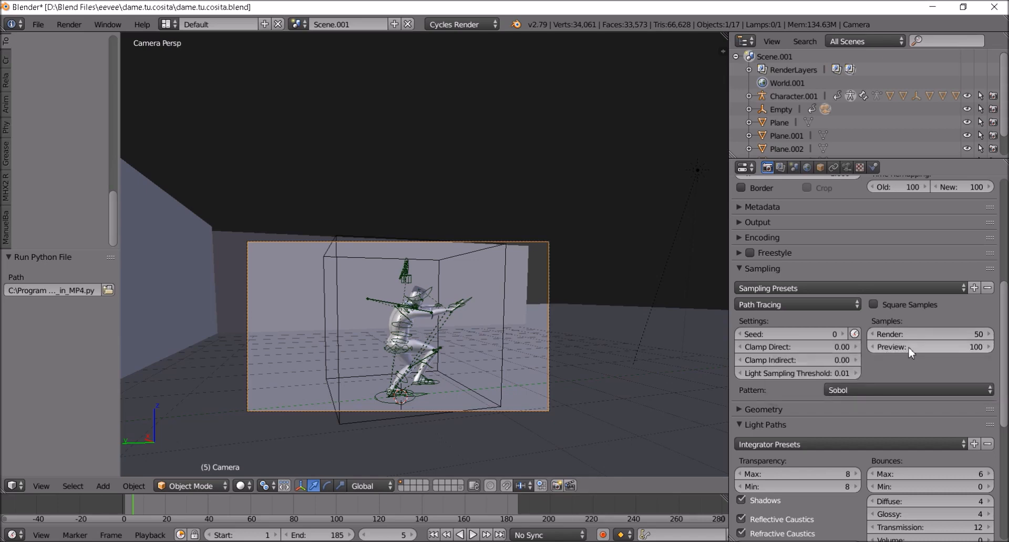
- Set the sampling to 100 render samples and 10 preview samples
click(950, 336)
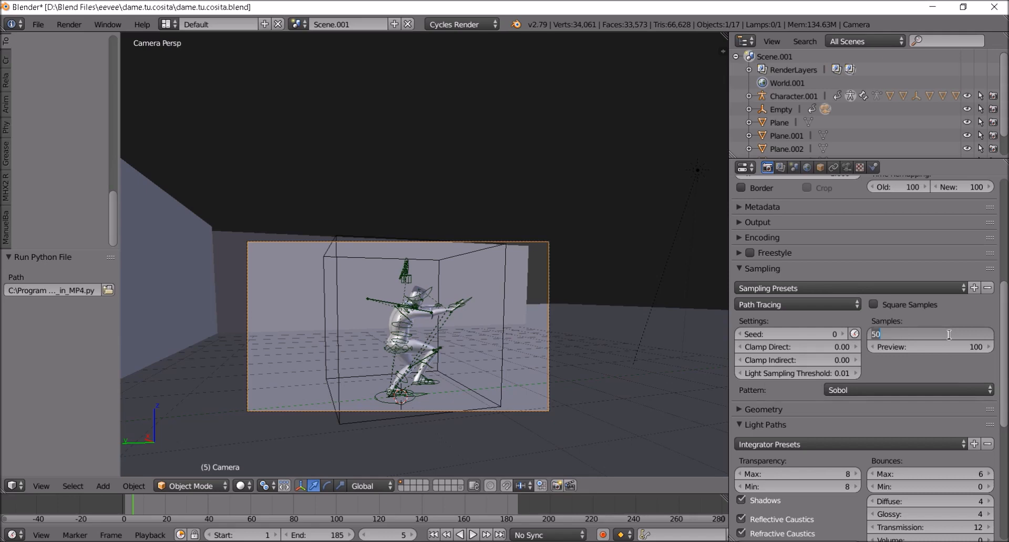
text(100)
key(Return)
click(946, 346)
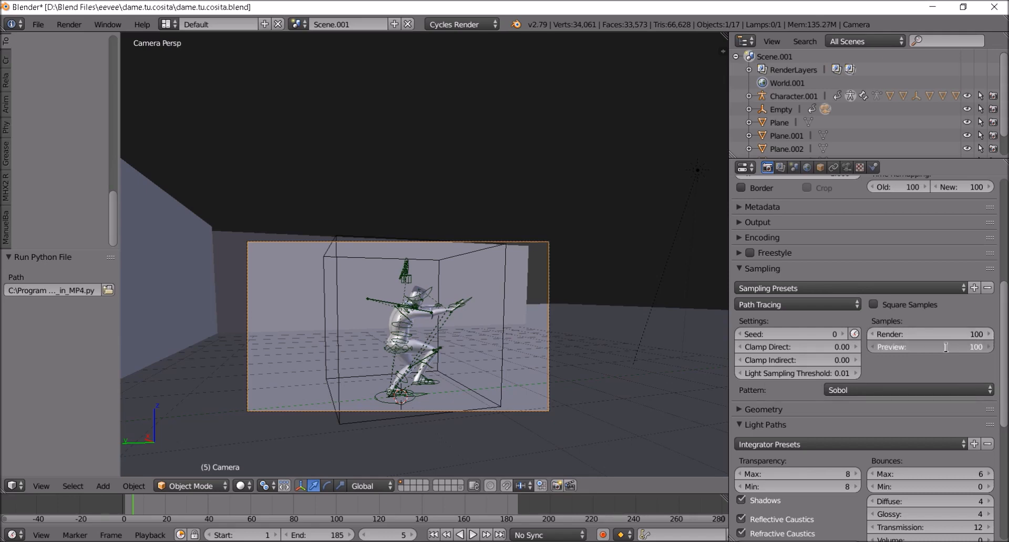
text(10)
key(Return)
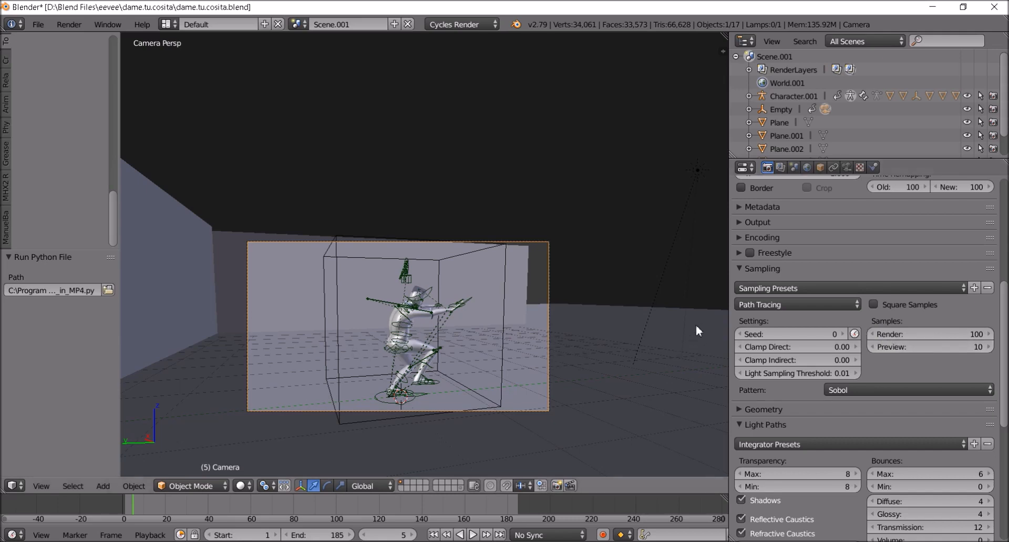
- Start the Screencast Keys display for the 3D viewport and hide the viewport properties again
key(n)
scroll(690, 364, down, 10)
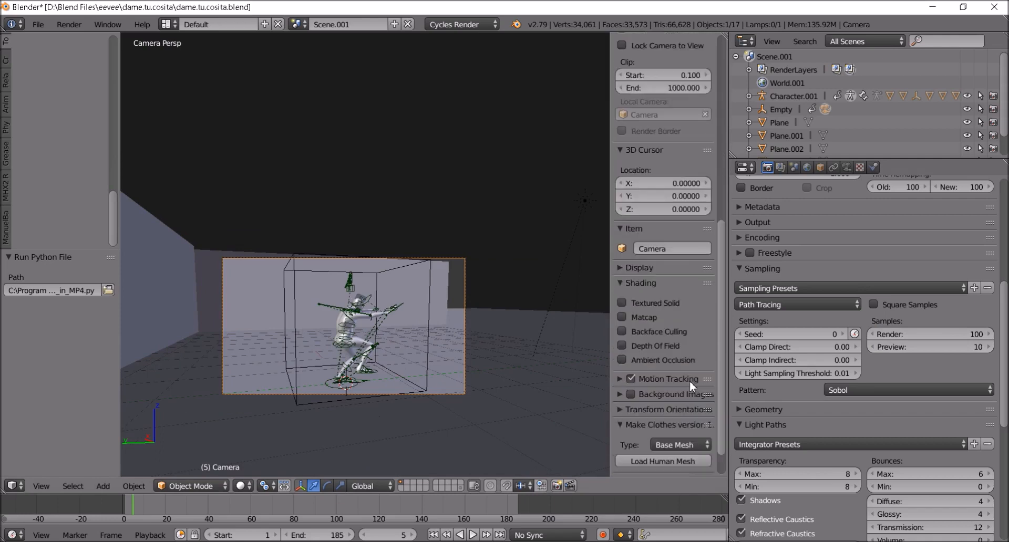
click(664, 466)
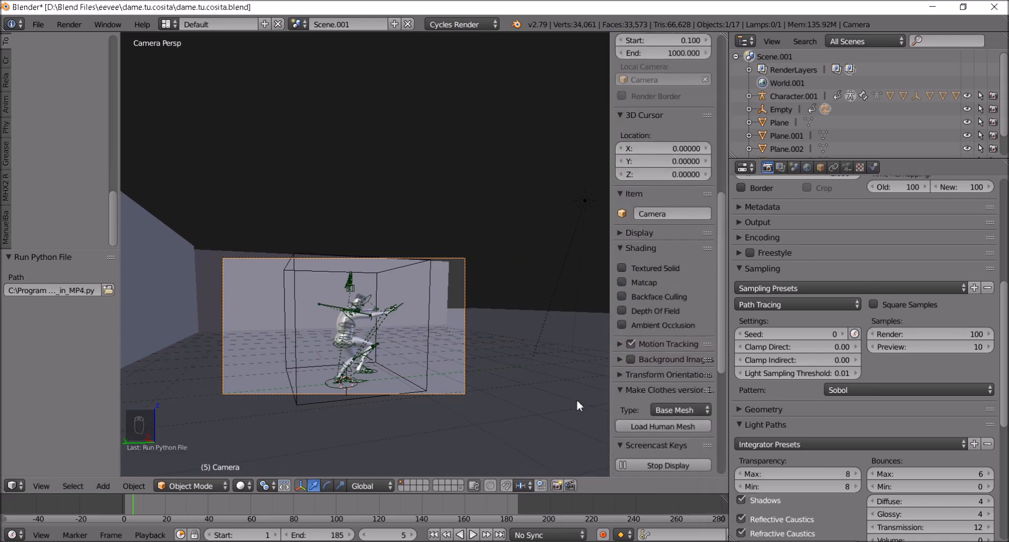
key(n)
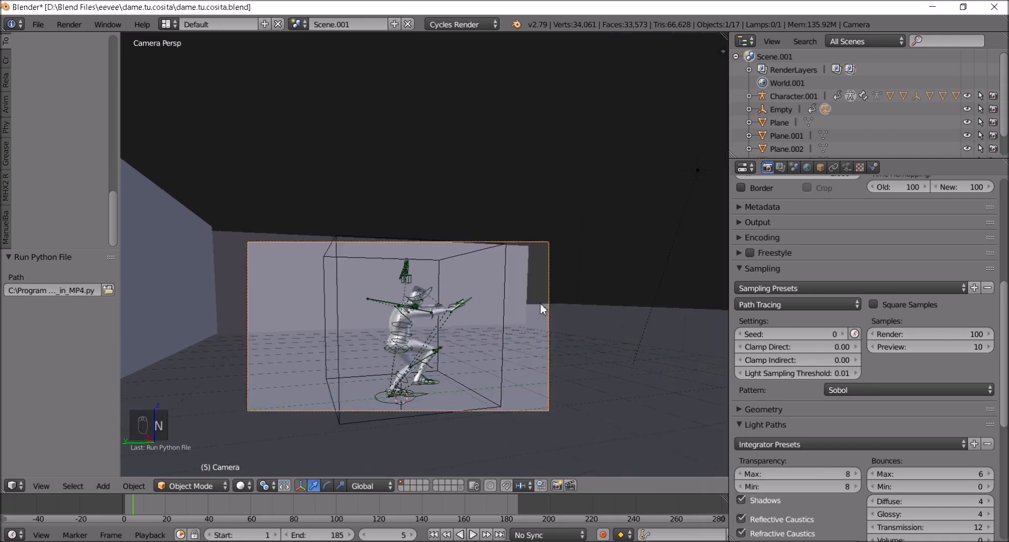
- Preview the scene in rendered shading, set the preview samples to 100, and return to solid shading
key(shift+z)
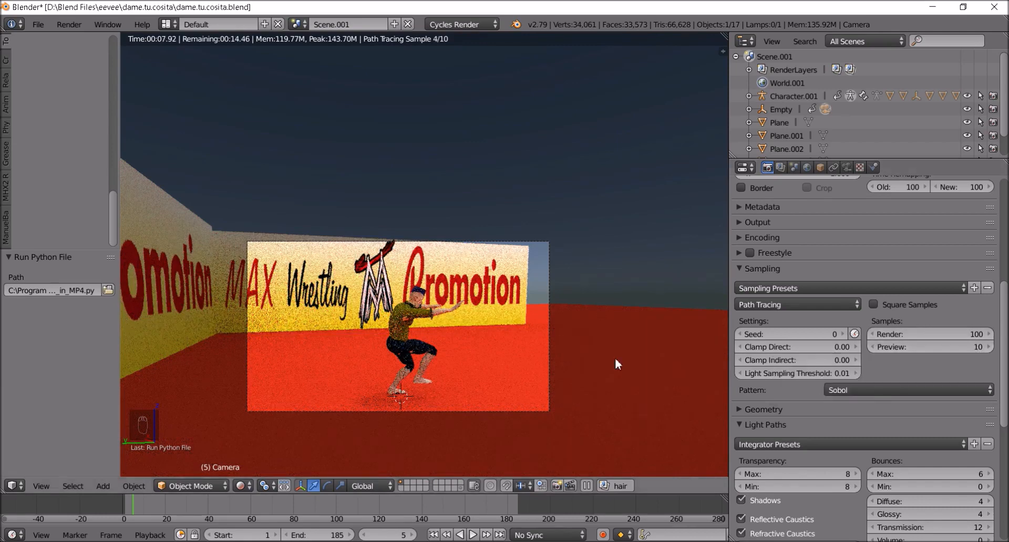
click(943, 348)
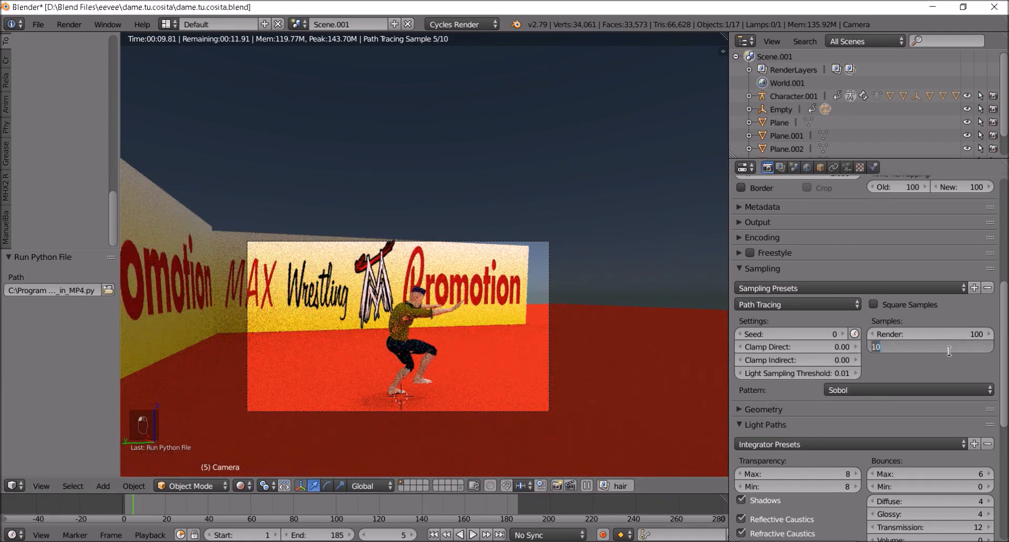
text(100)
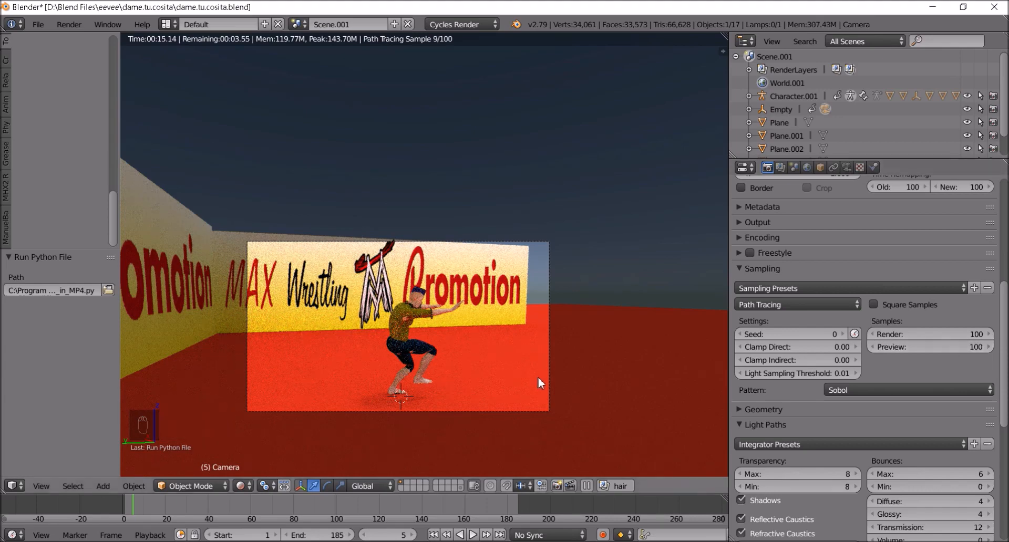
key(shift+z)
- Set the render samples to 1000 and collapse the sampling settings
scroll(862, 316, up, 2)
click(941, 355)
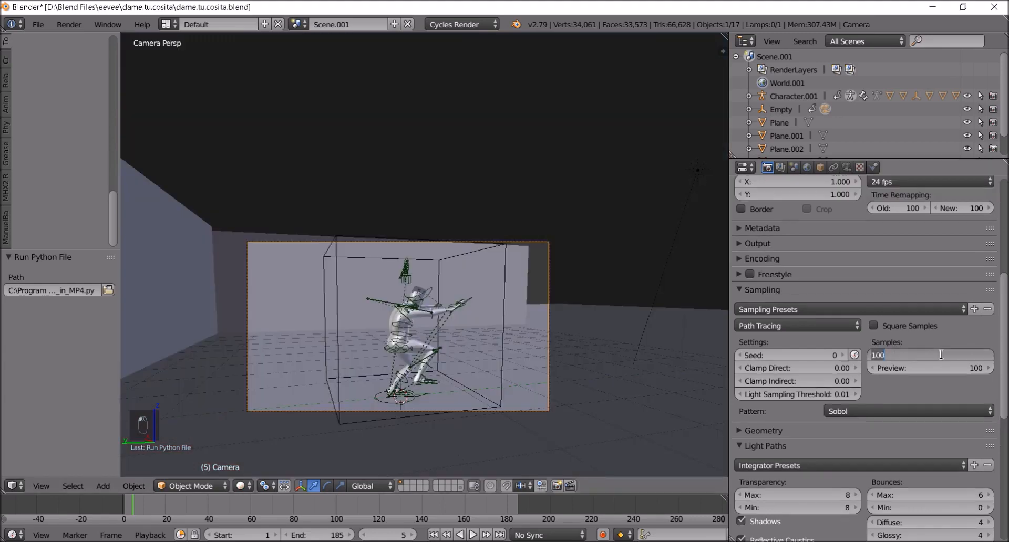
text(100)
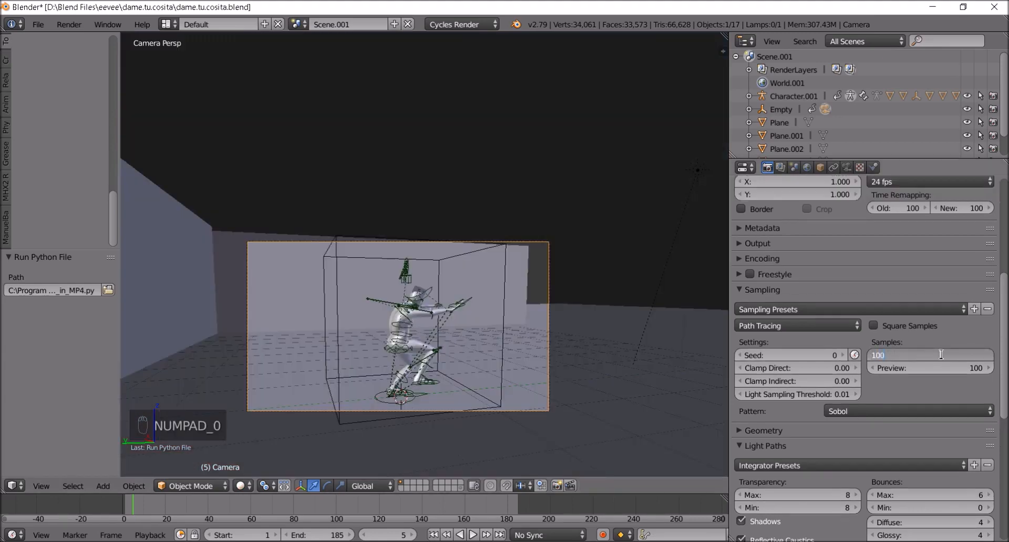
text(0)
key(Return)
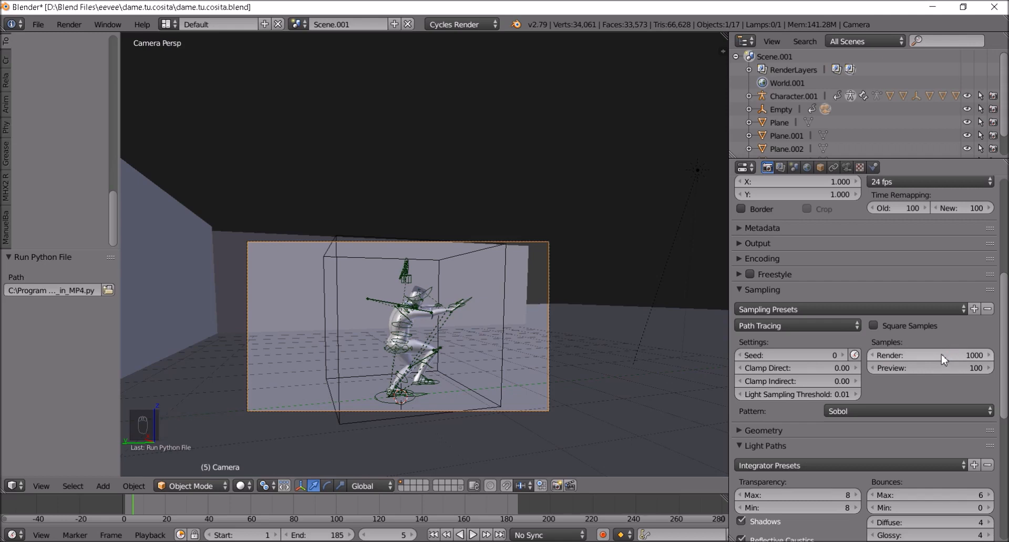
click(776, 290)
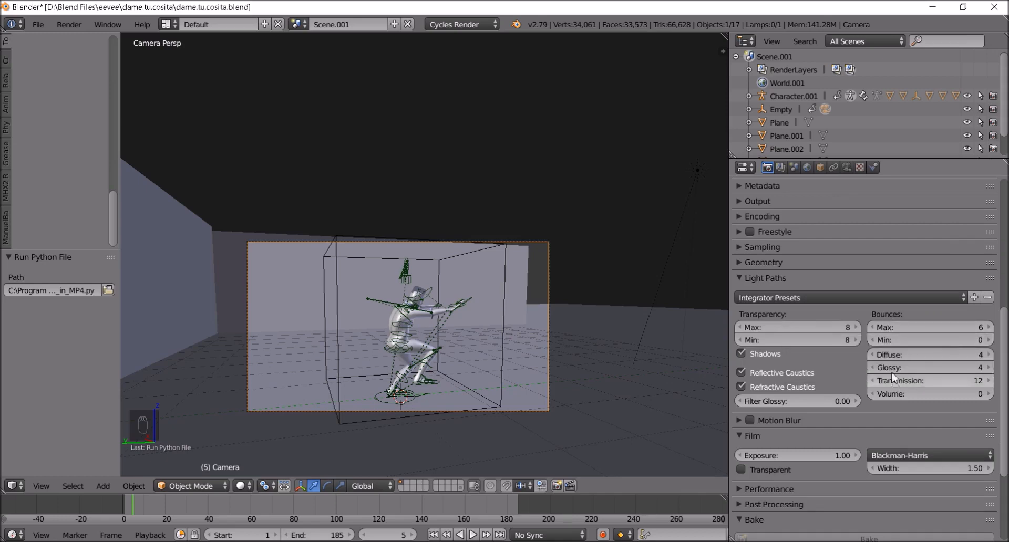
- Try 14 as the maximum number of light path bounces and set it back to 6
click(912, 328)
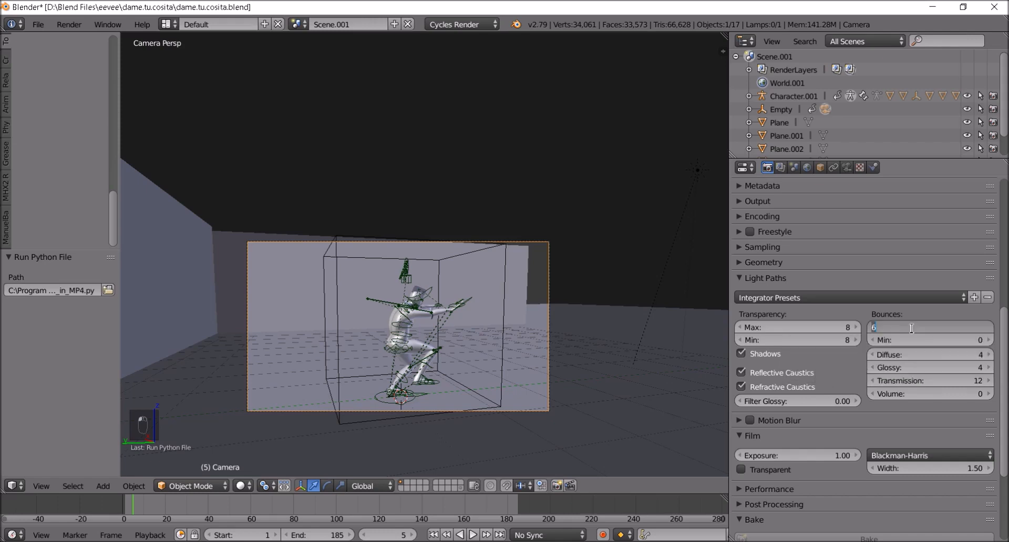
text(14)
key(Return)
click(912, 328)
text(6)
key(Return)
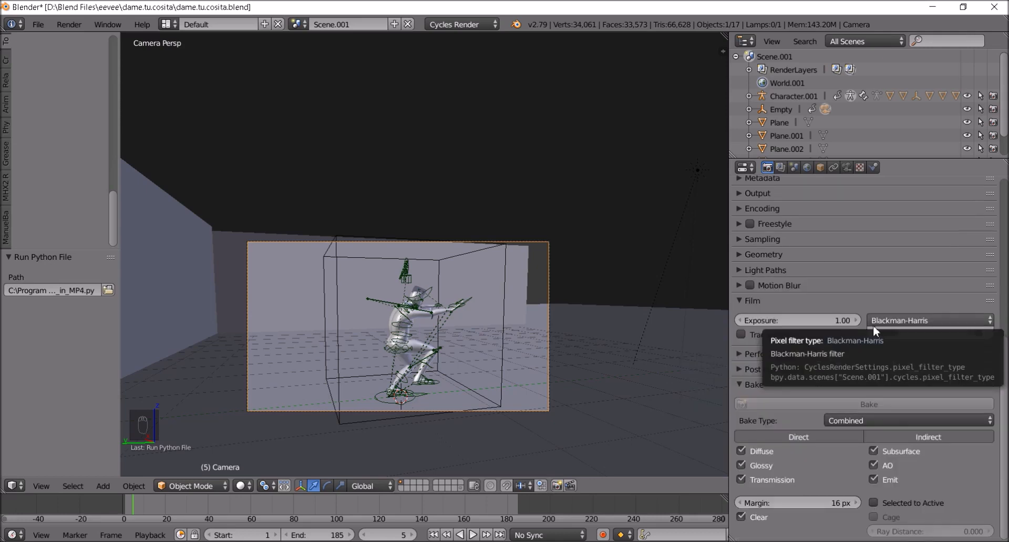
- Try to render the animation with the current FFmpeg video output and leave the render view
scroll(880, 317, up, 12)
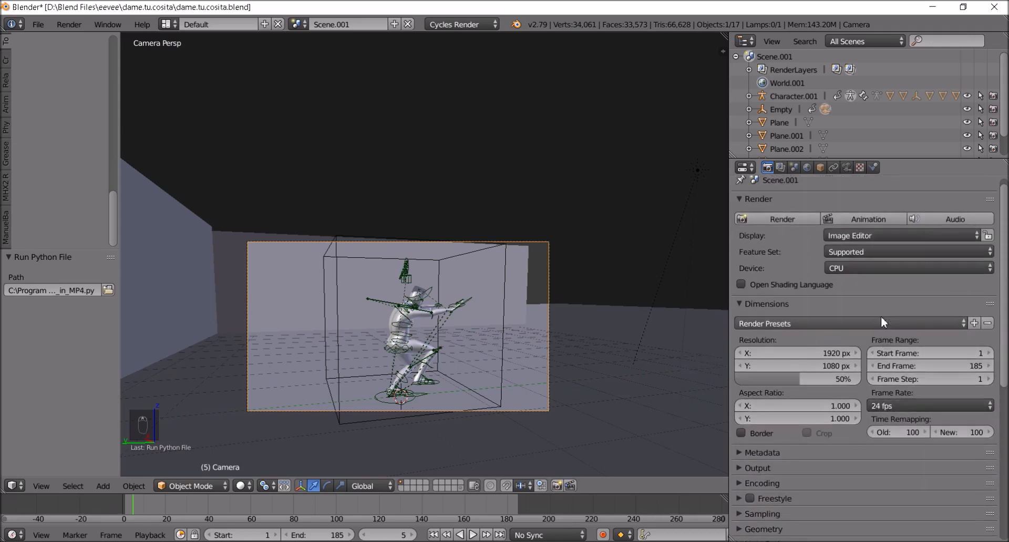
click(840, 228)
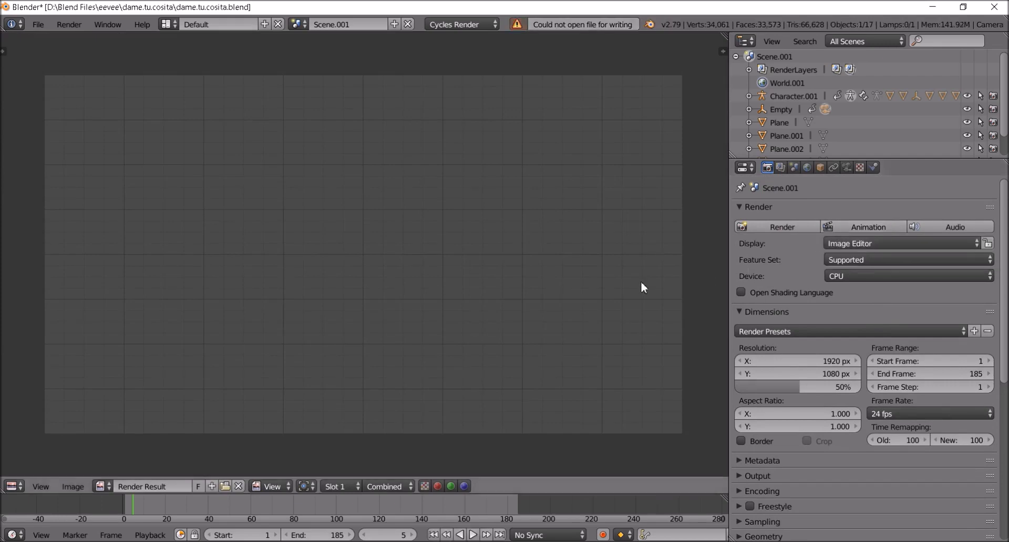
key(Escape)
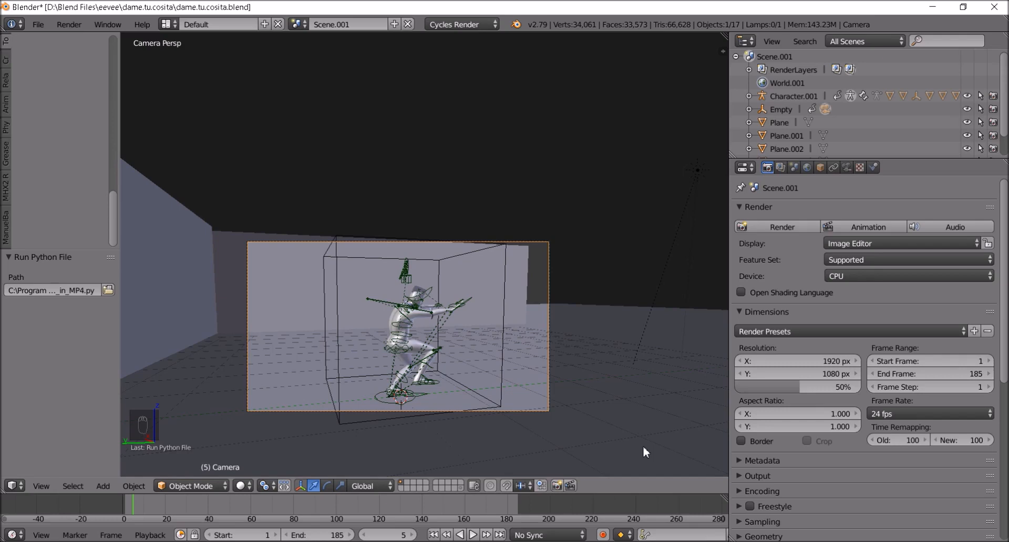
- Expand the output settings and browse to the output folder D:\Blend Files\eevee\dame.tu.cosita
scroll(778, 374, down, 2)
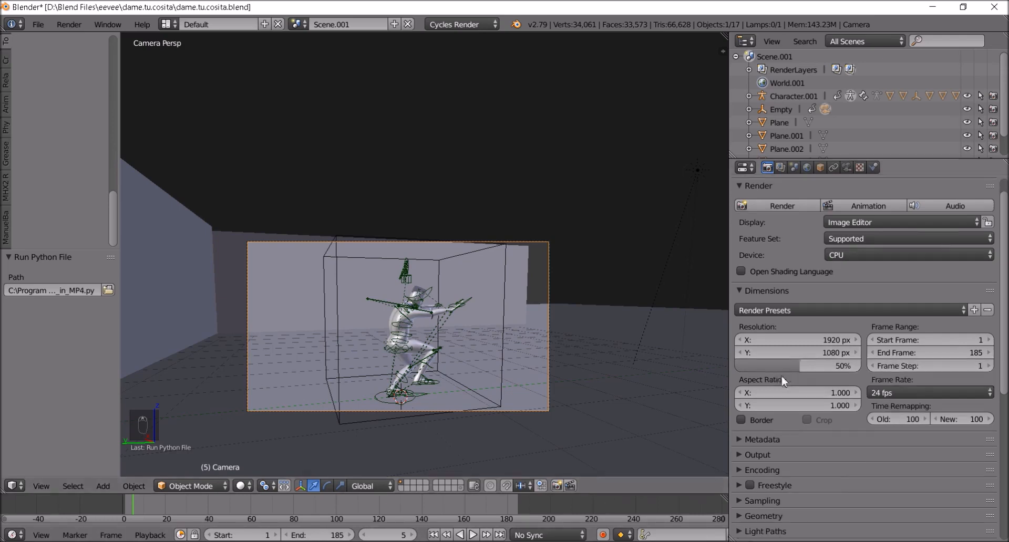
scroll(796, 392, down, 2)
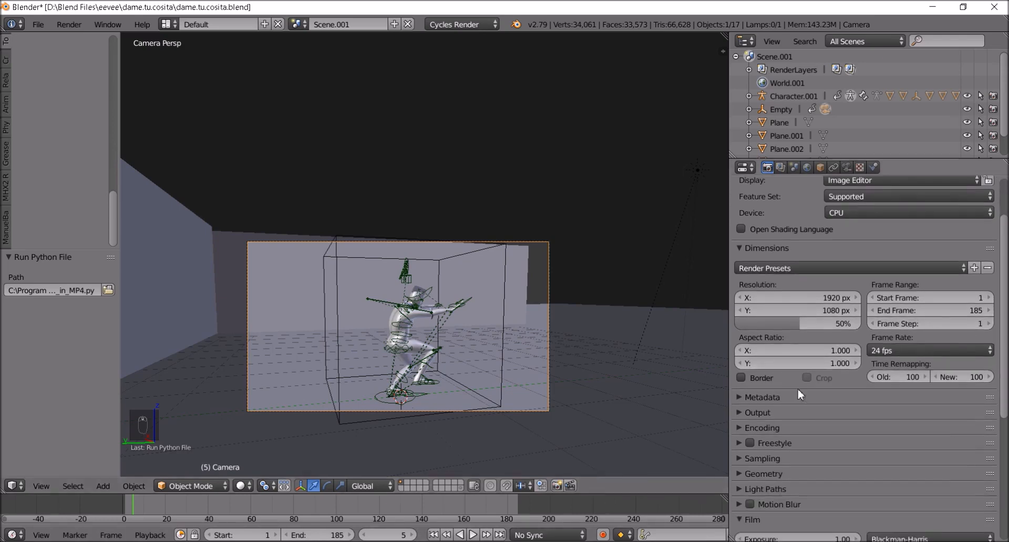
click(768, 412)
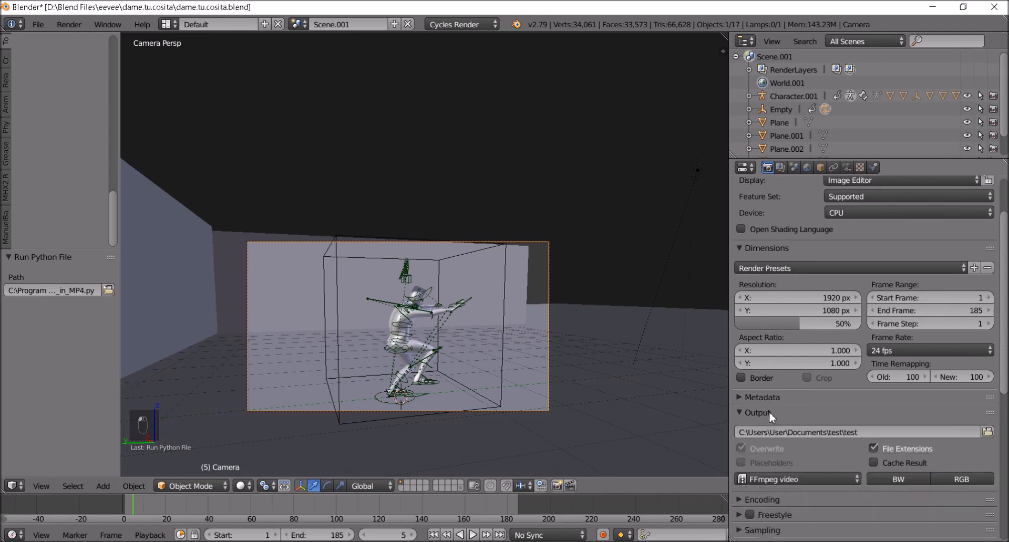
scroll(771, 412, down, 1)
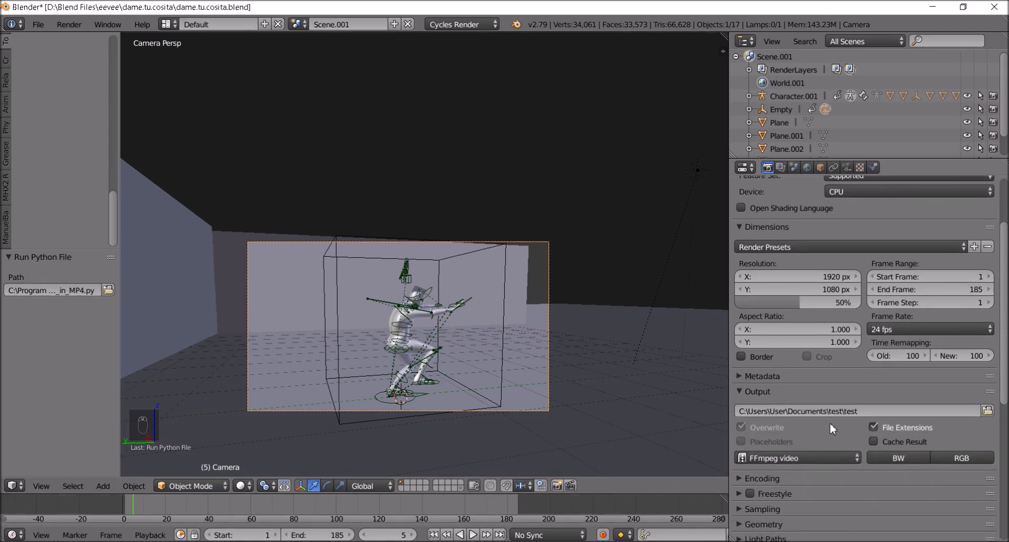
click(987, 411)
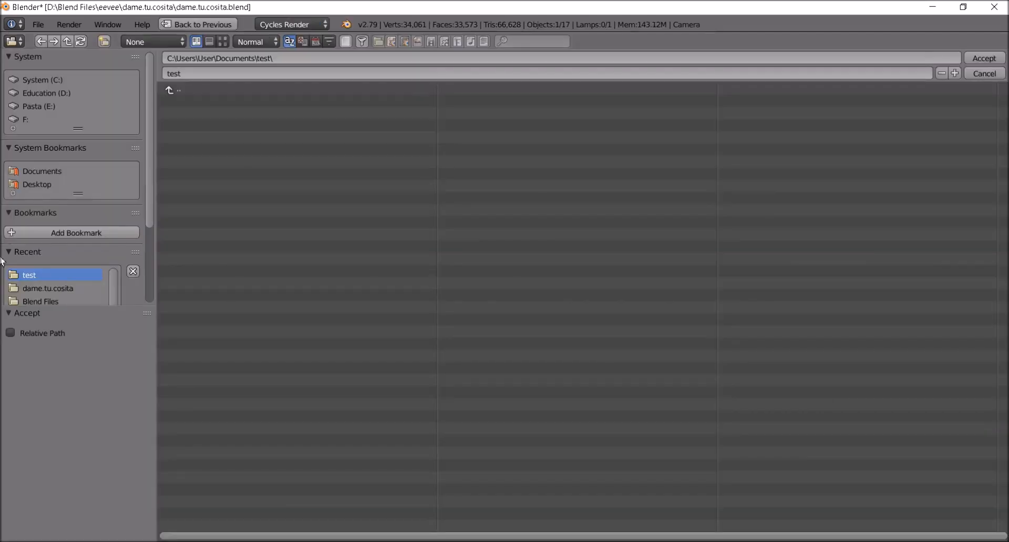
click(44, 93)
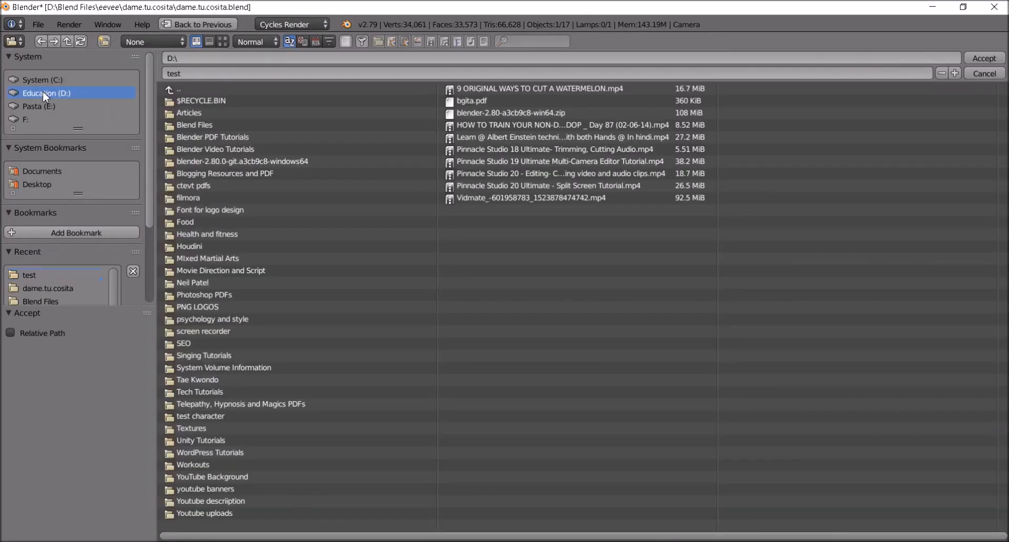
click(201, 125)
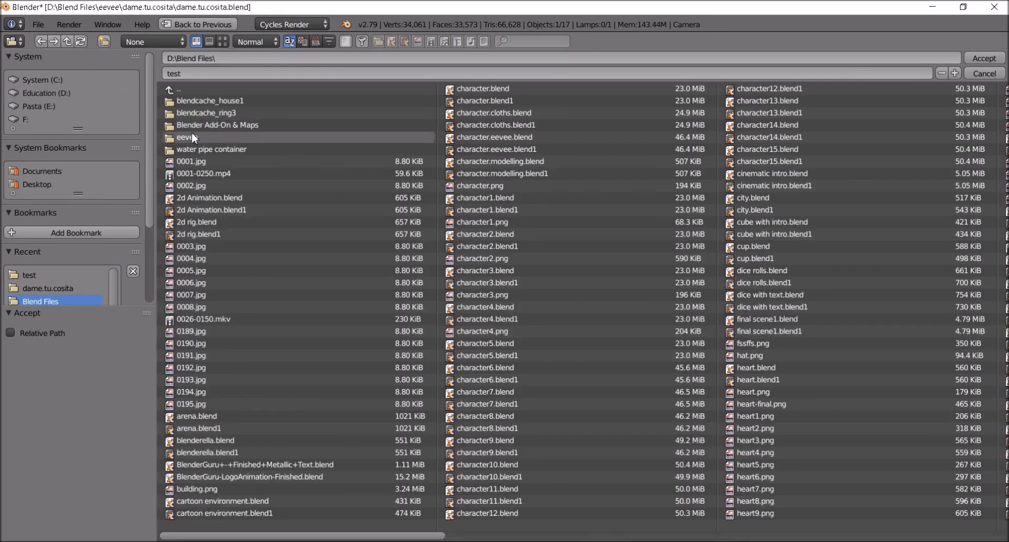
click(192, 133)
click(198, 101)
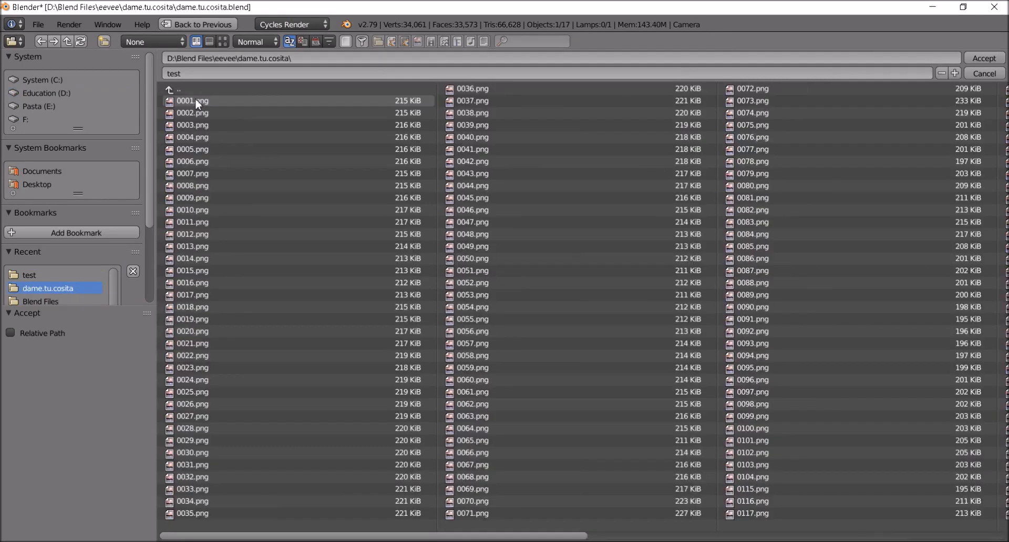
- Clear the output file name and accept the dame.tu.cosita folder as the render output path
click(491, 71)
key(BackSpace)
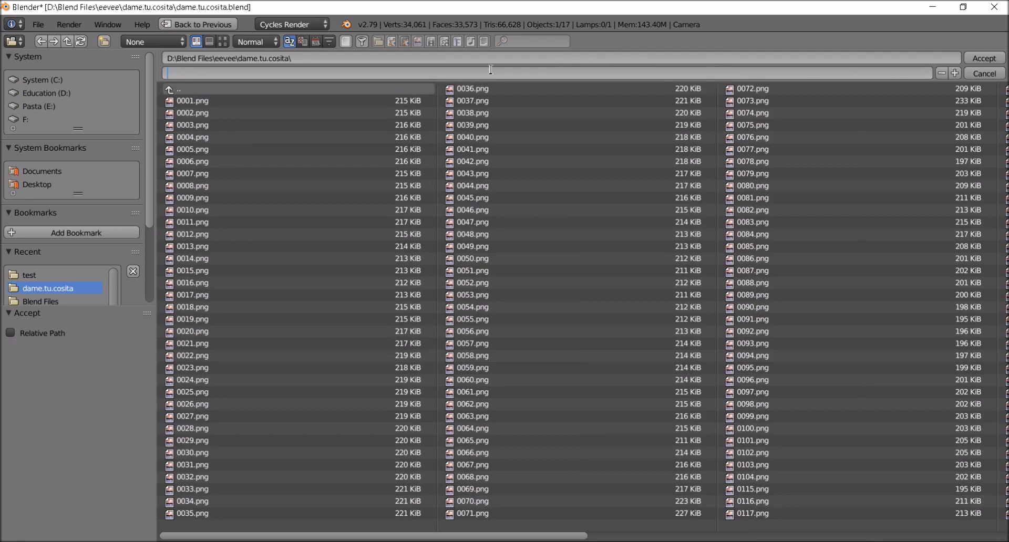
click(992, 59)
click(992, 60)
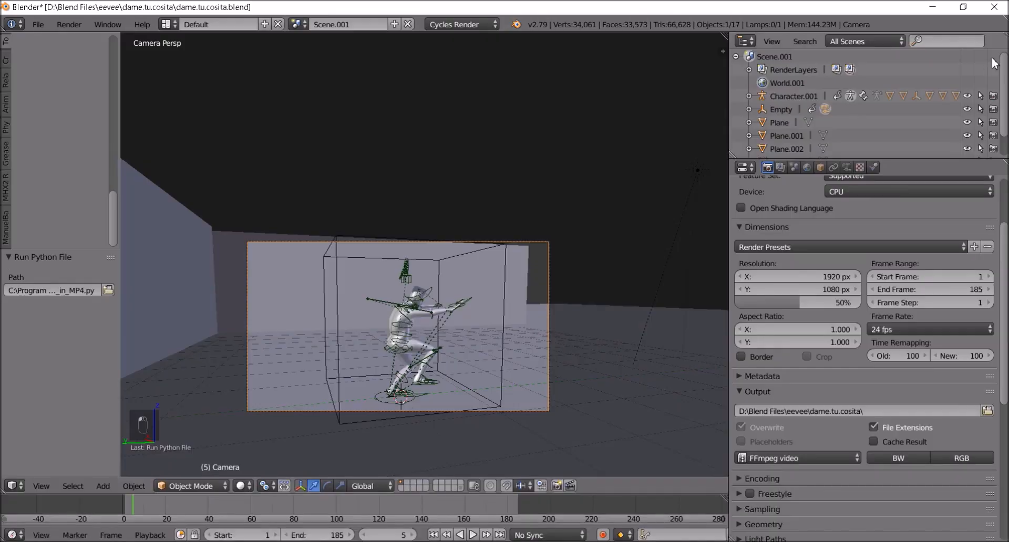
- Set the output file format to PNG with a compression of 15%
click(781, 458)
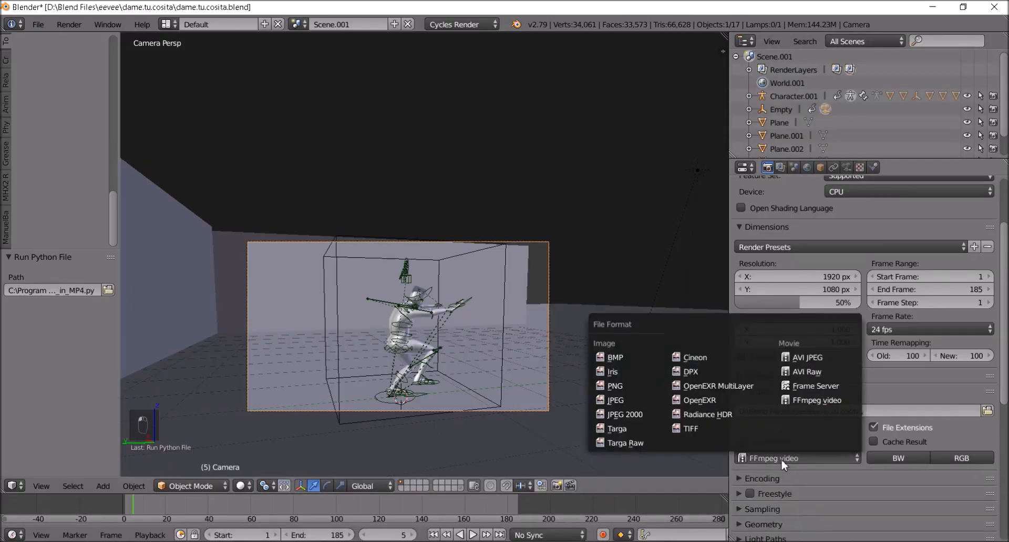
click(627, 386)
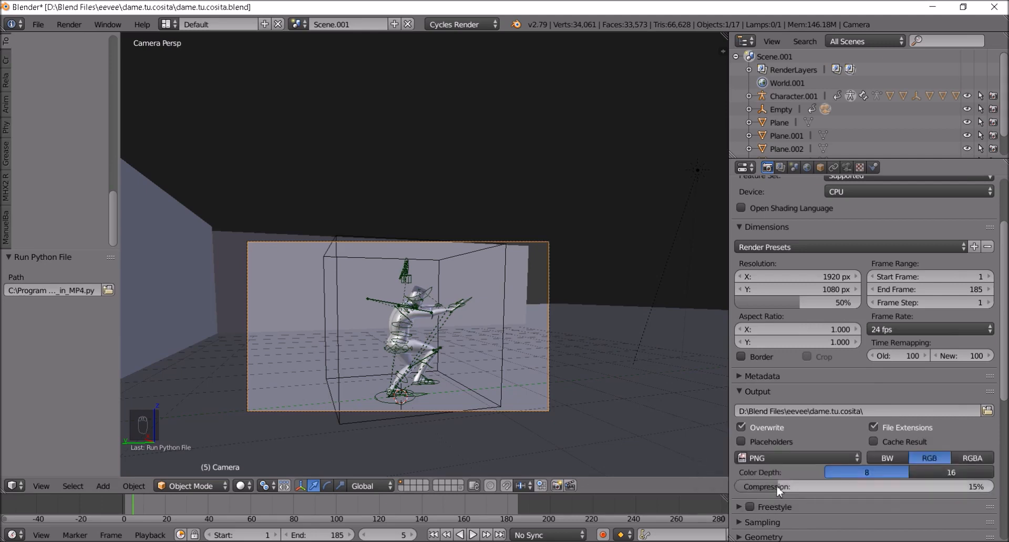
drag(776, 486, 993, 485)
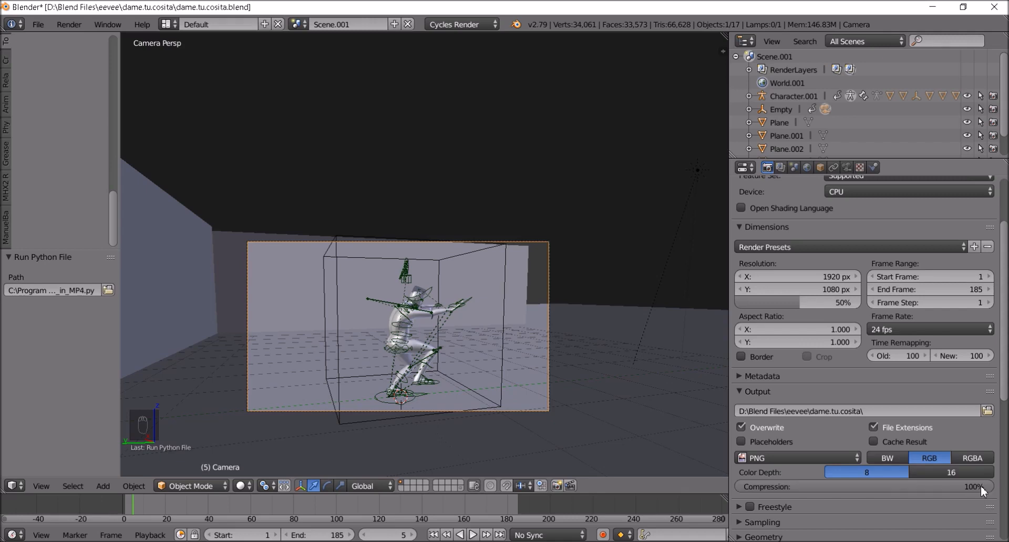
click(962, 487)
text(15)
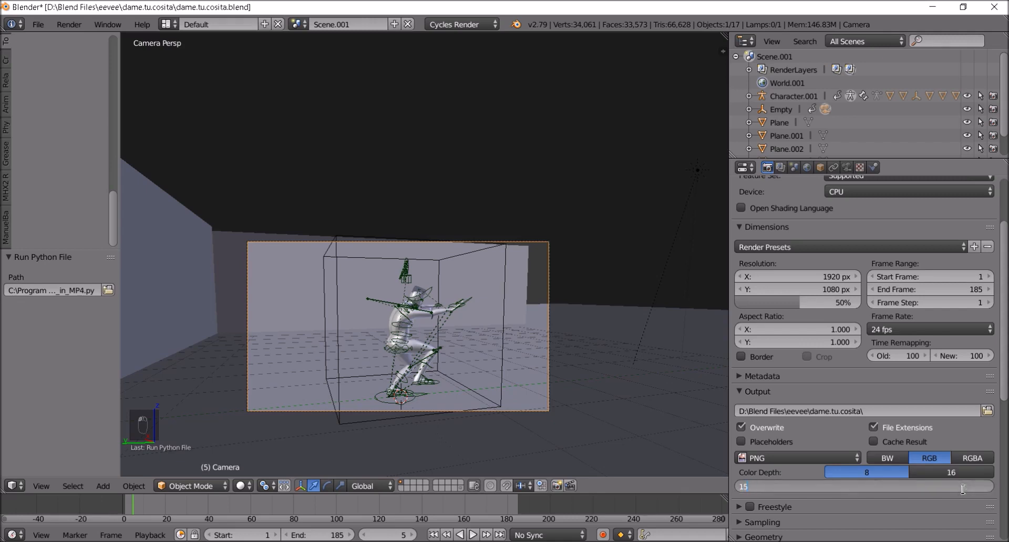
key(Return)
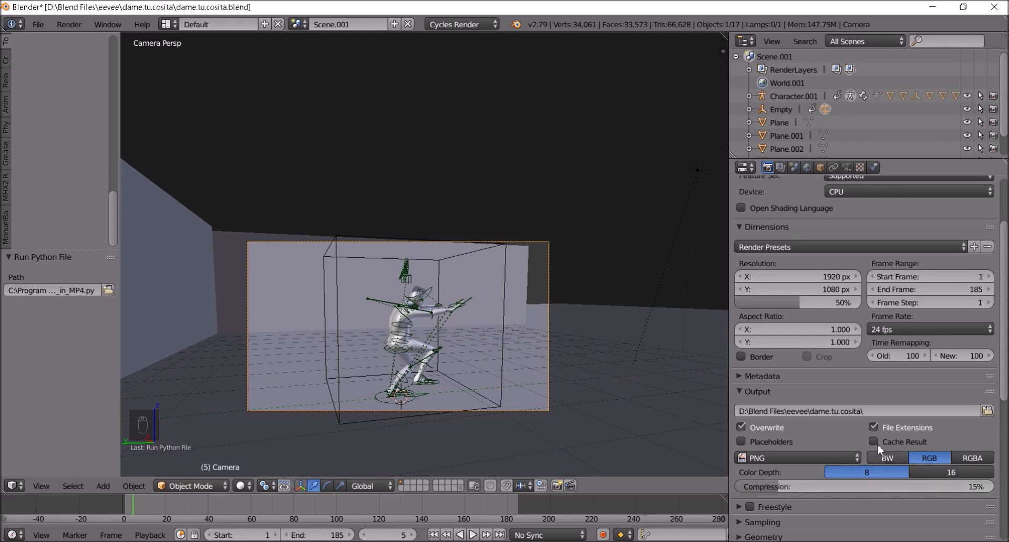
- Start rendering the animation as a PNG image sequence and cancel the render
scroll(878, 443, down, 5)
scroll(820, 336, up, 7)
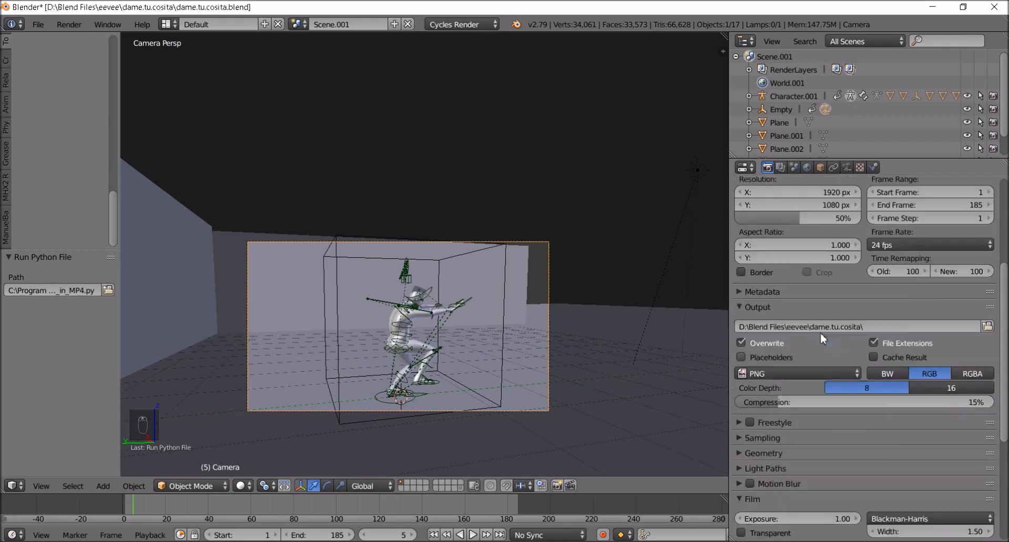
scroll(819, 331, up, 2)
click(876, 223)
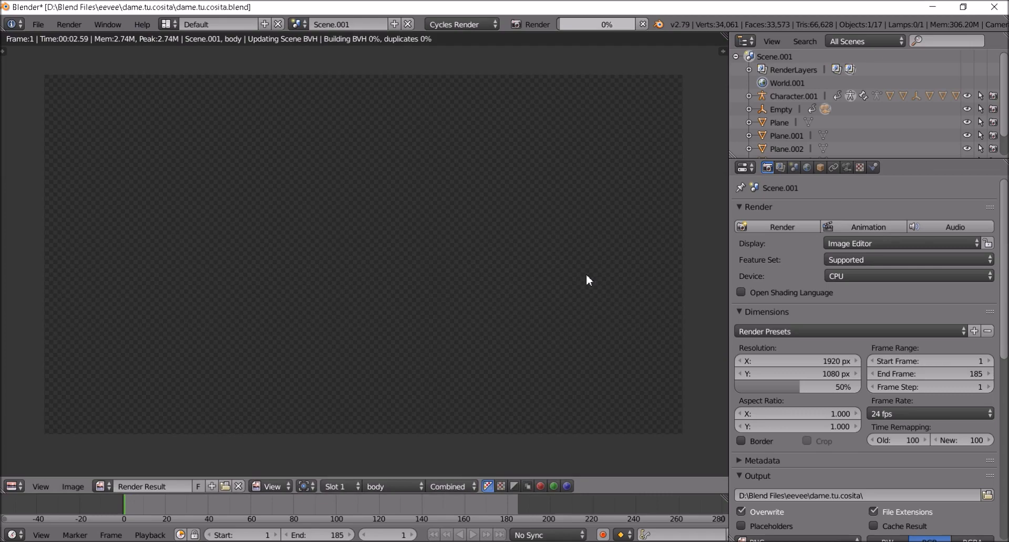
key(Escape)
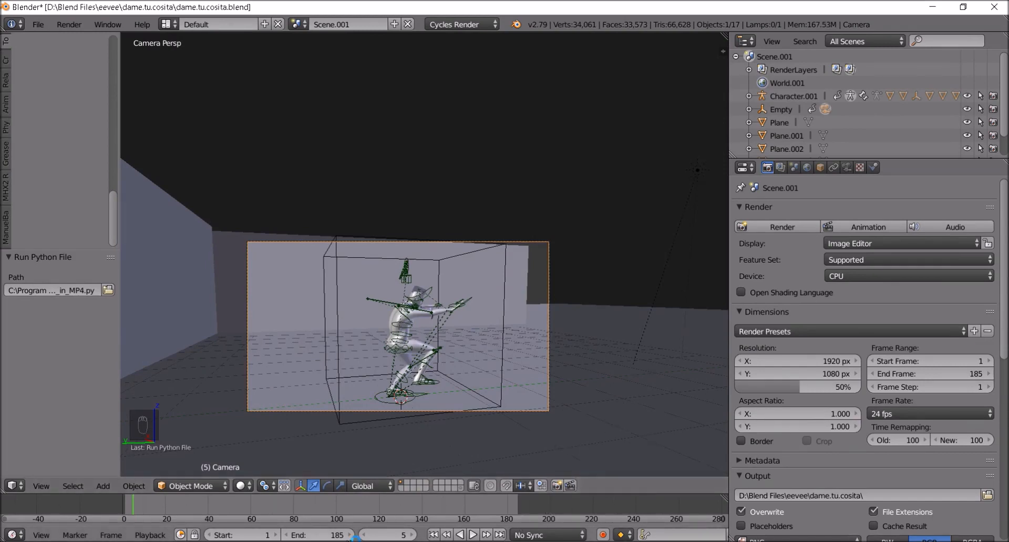
- Switch to File Explorer and look through the rendered frames in D:\Blend Files\eevee\dame.tu.cosita
click(315, 541)
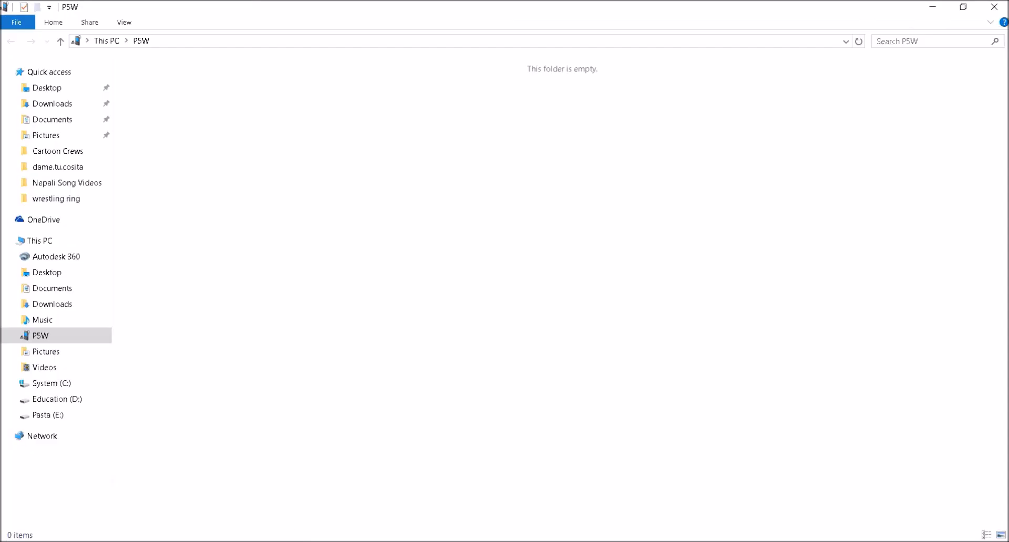
click(52, 399)
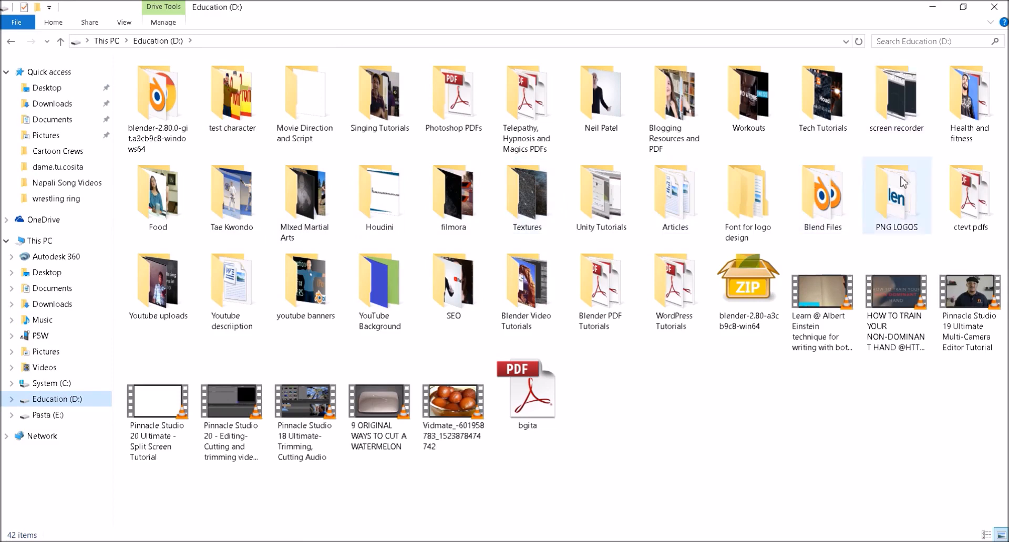
double_click(818, 188)
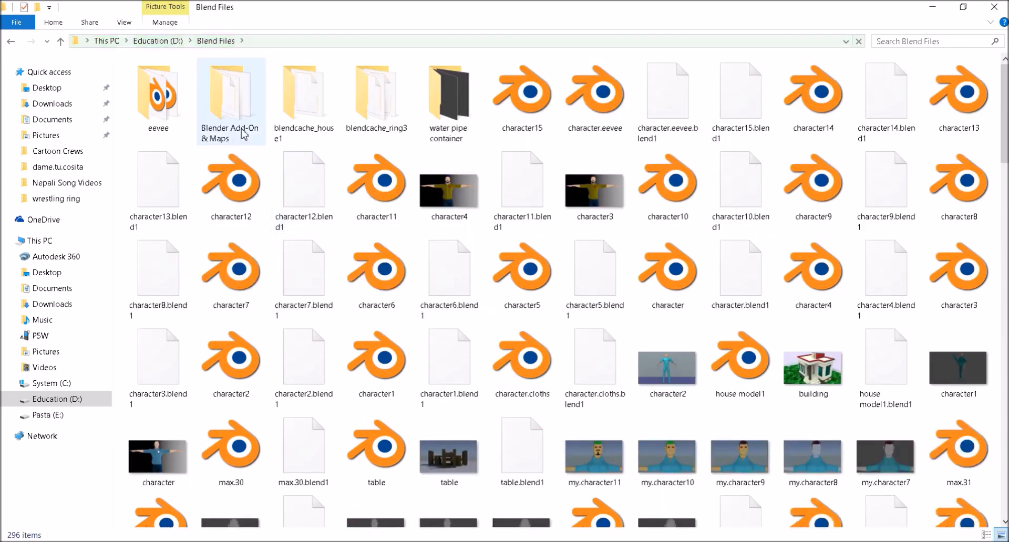
double_click(163, 108)
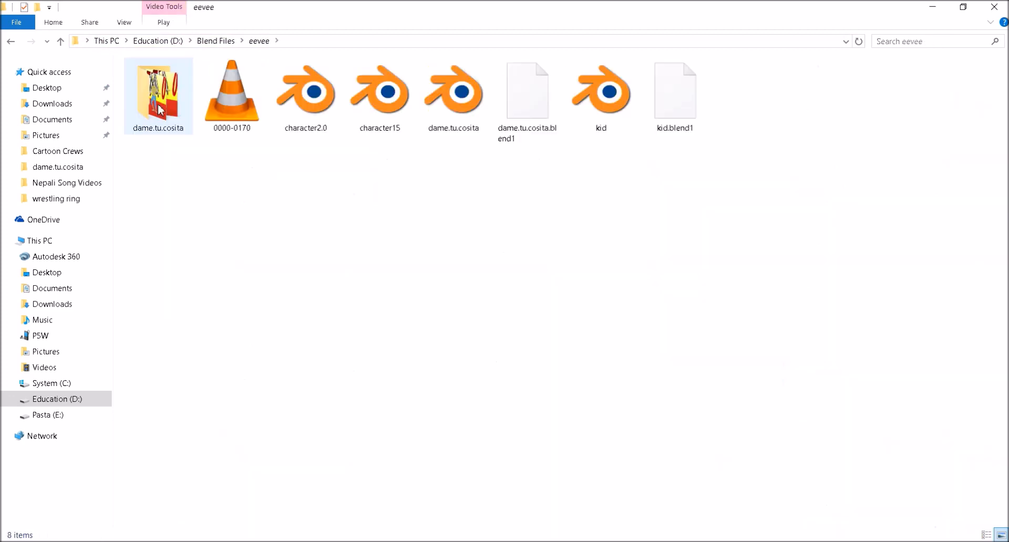
double_click(165, 109)
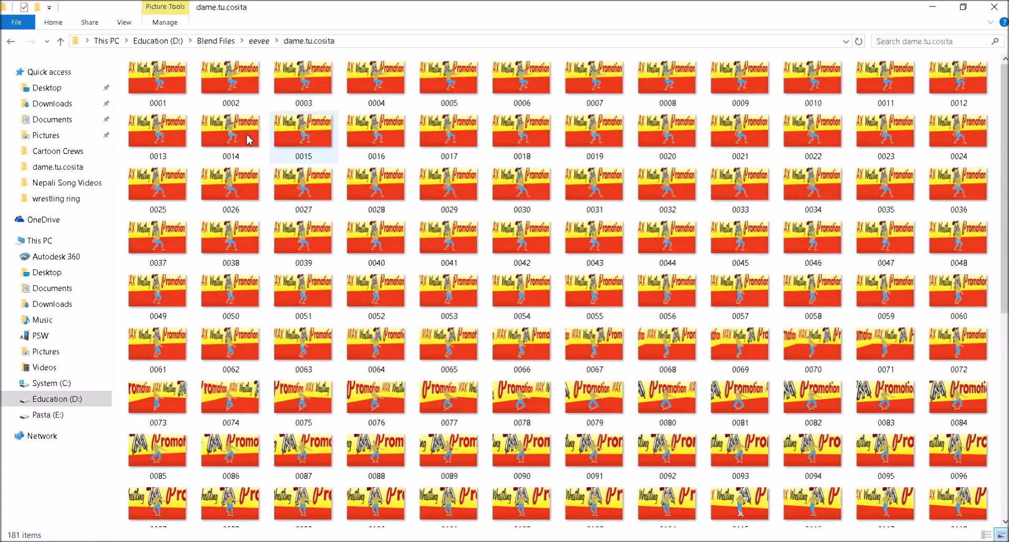
scroll(439, 286, down, 10)
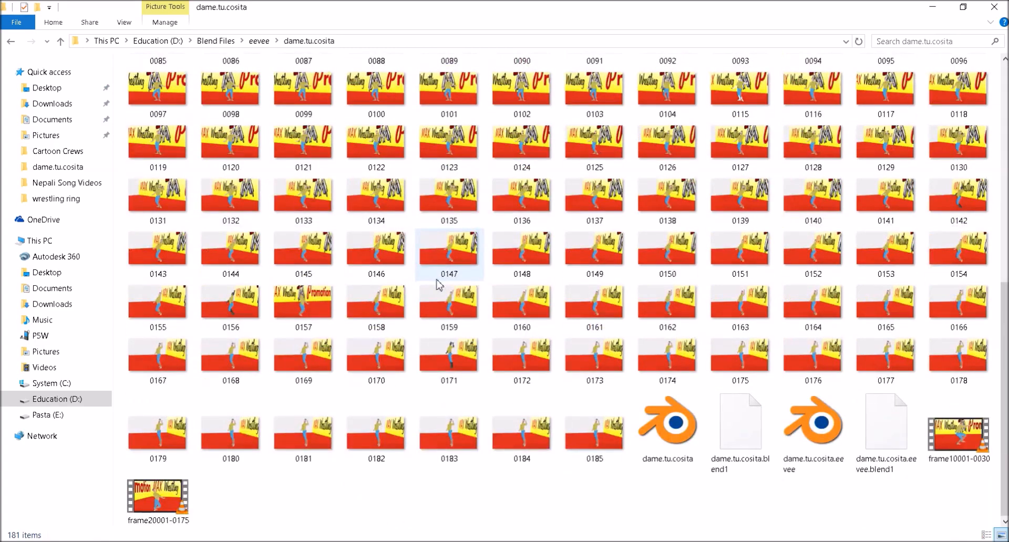
scroll(491, 342, up, 8)
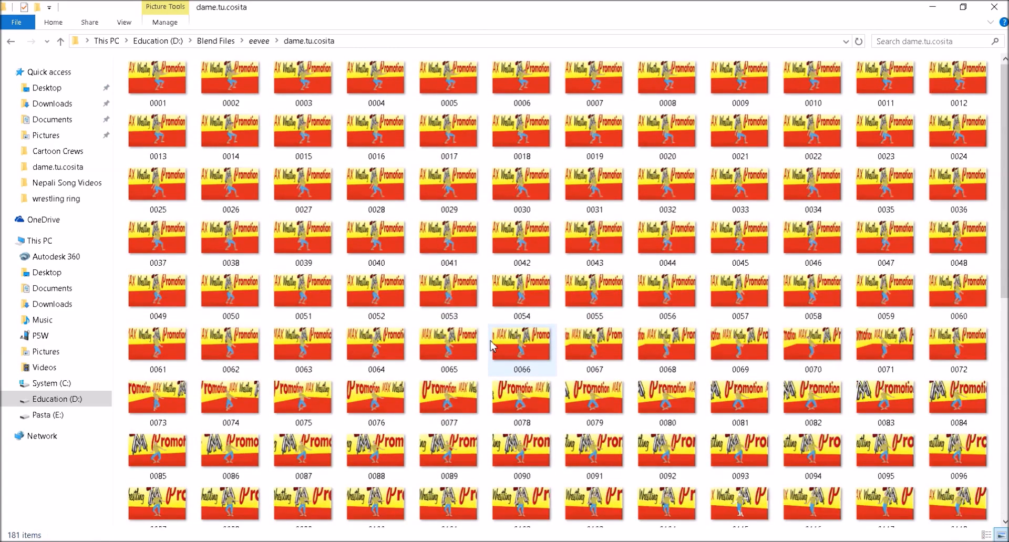
scroll(491, 345, down, 8)
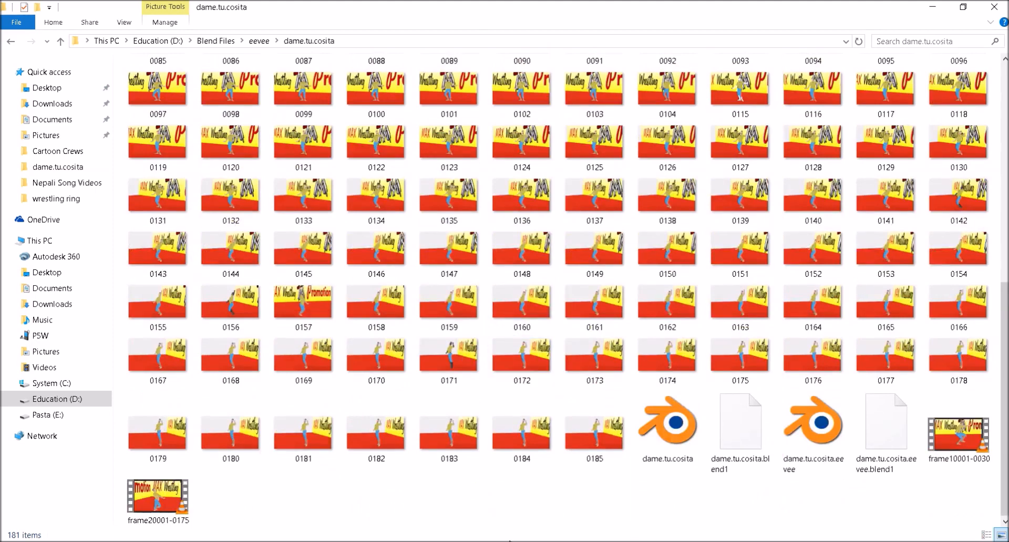
- Return to Blender, move the timeline to frame 120, and check the rendered frames folder once more
mouse_move(634, 538)
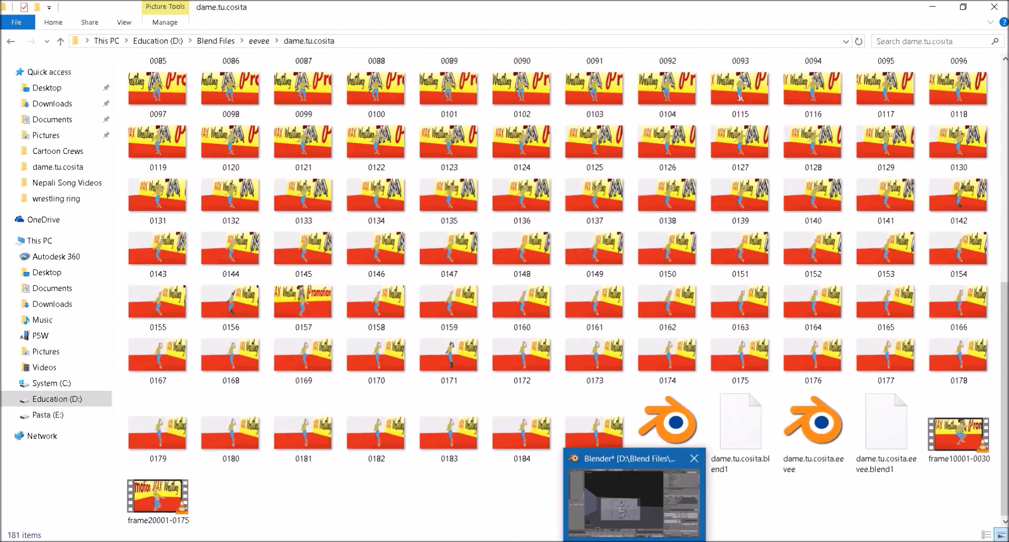
click(636, 536)
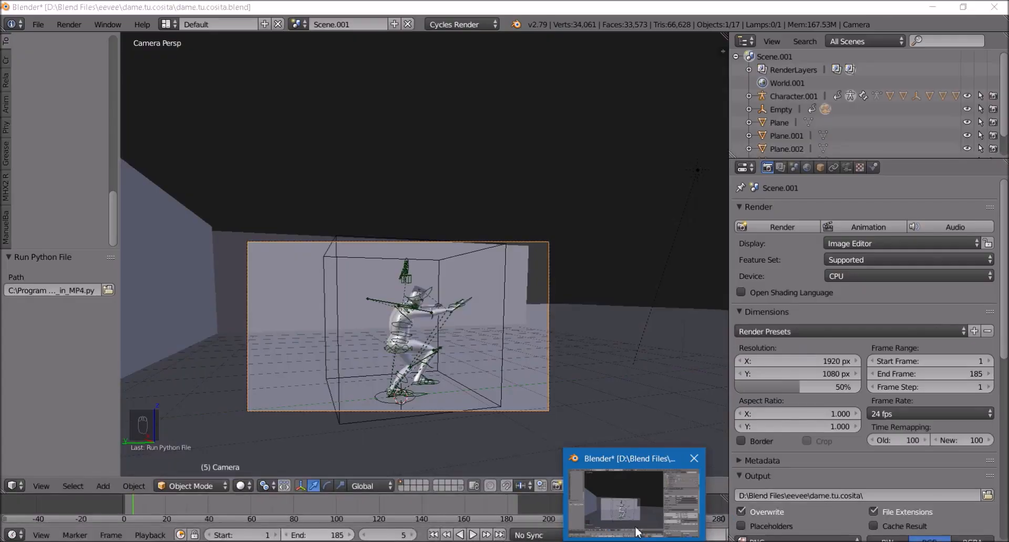
click(379, 504)
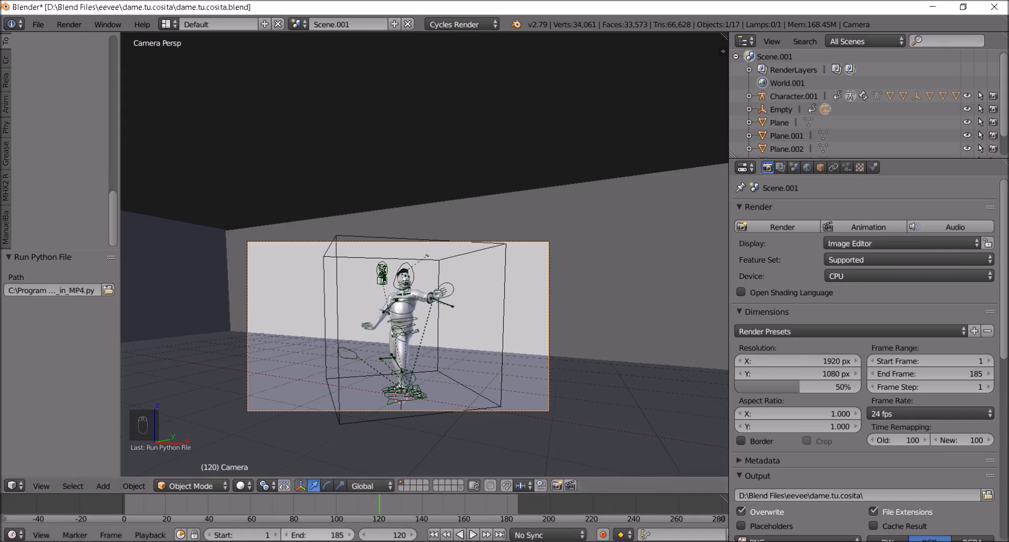
key(alt+Tab)
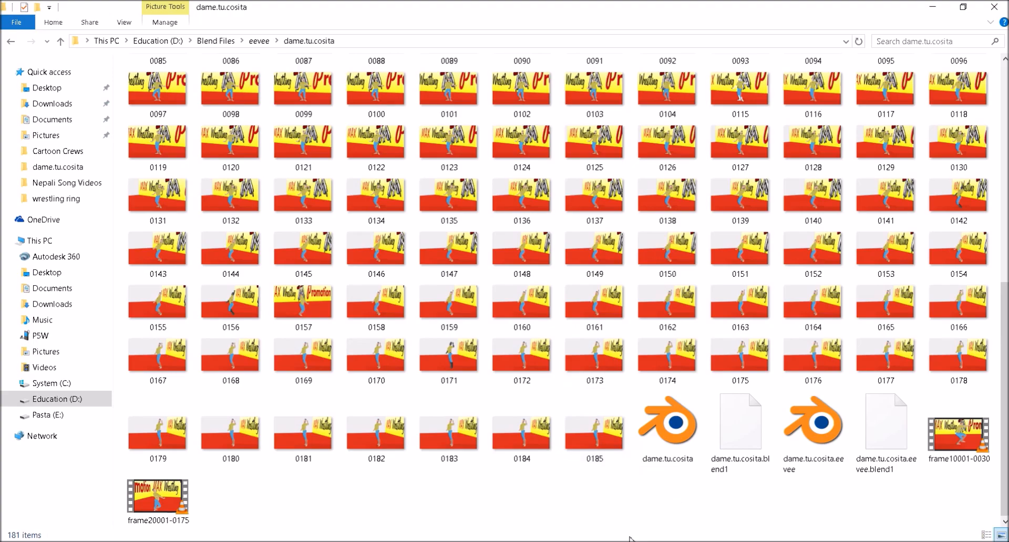
mouse_move(634, 541)
click(634, 502)
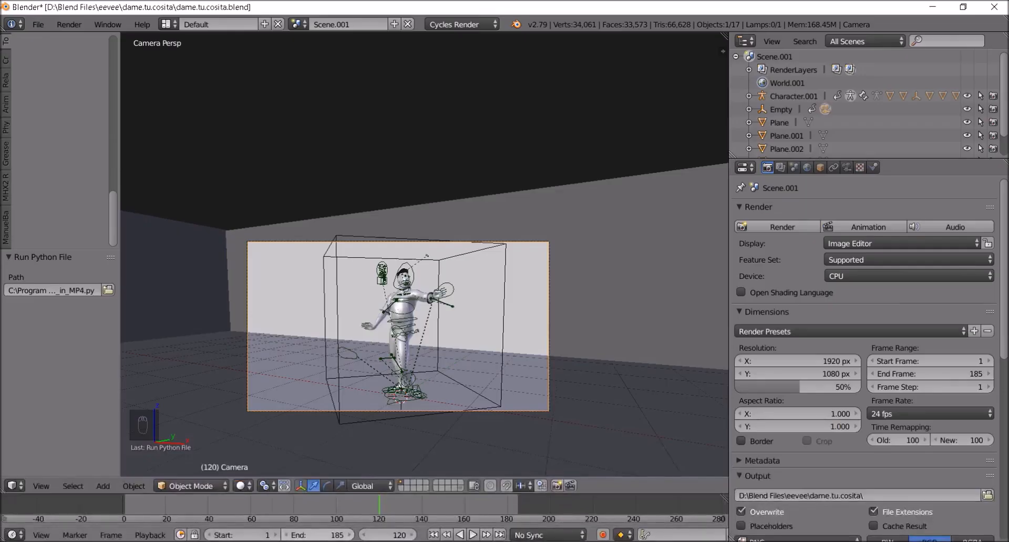
- Set the animation's start frame to 185
click(249, 536)
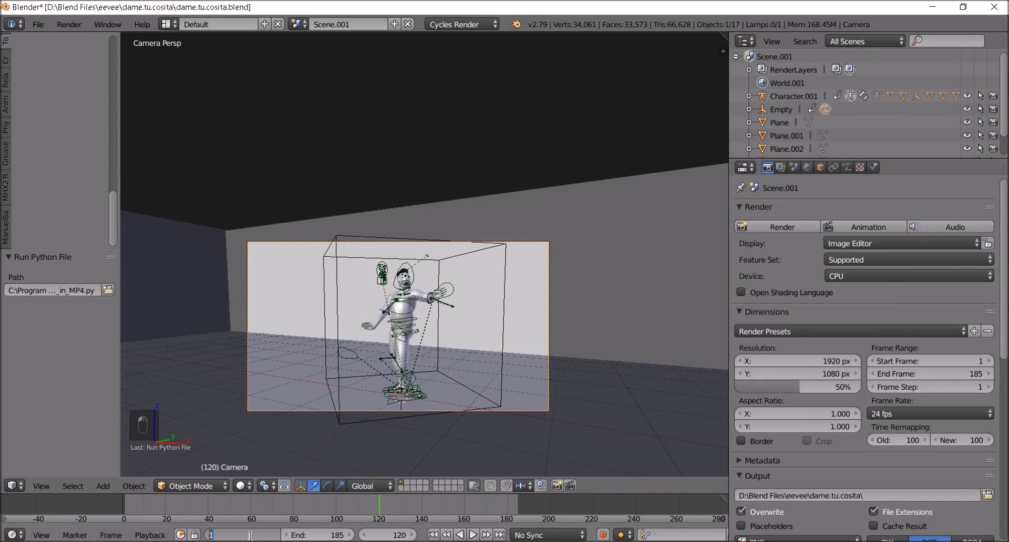
text(185)
key(Return)
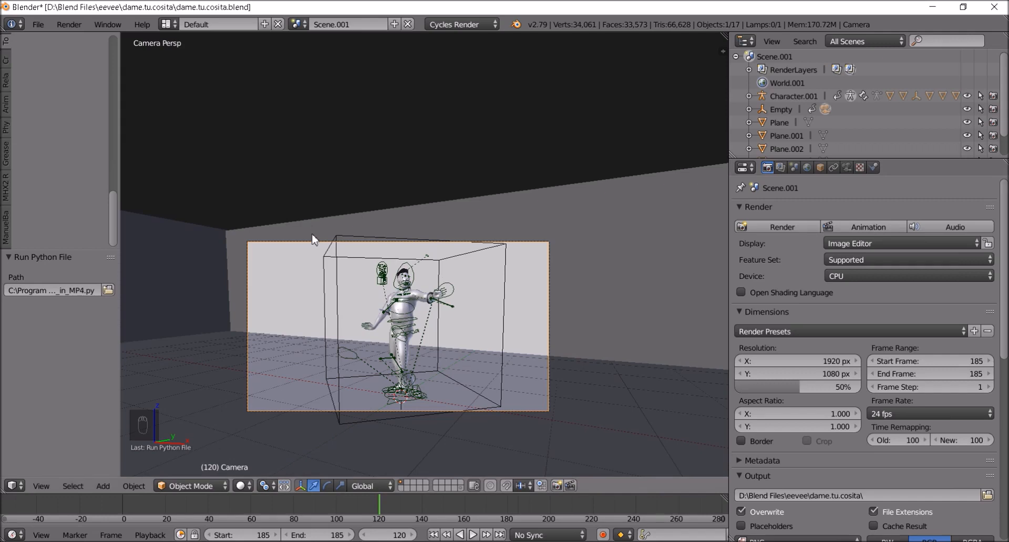
- Reload the start-up file to get a fresh scene and switch to the Video Editing screen layout
key(ctrl+n)
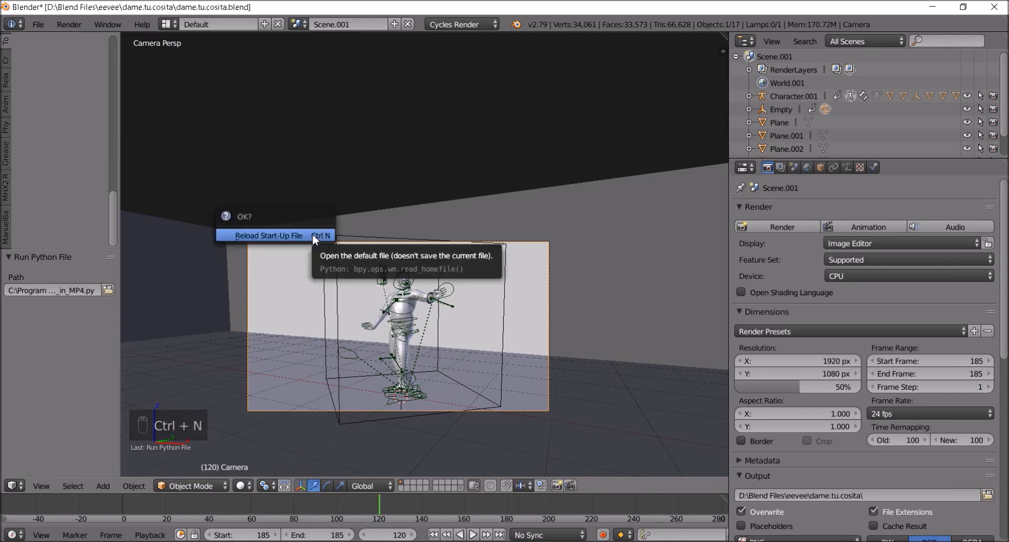
click(312, 235)
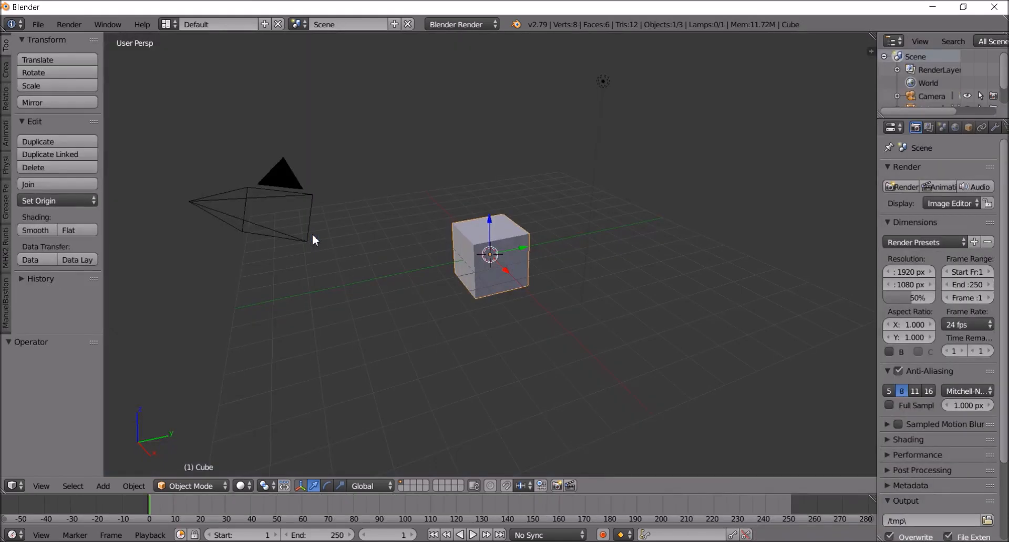
click(173, 27)
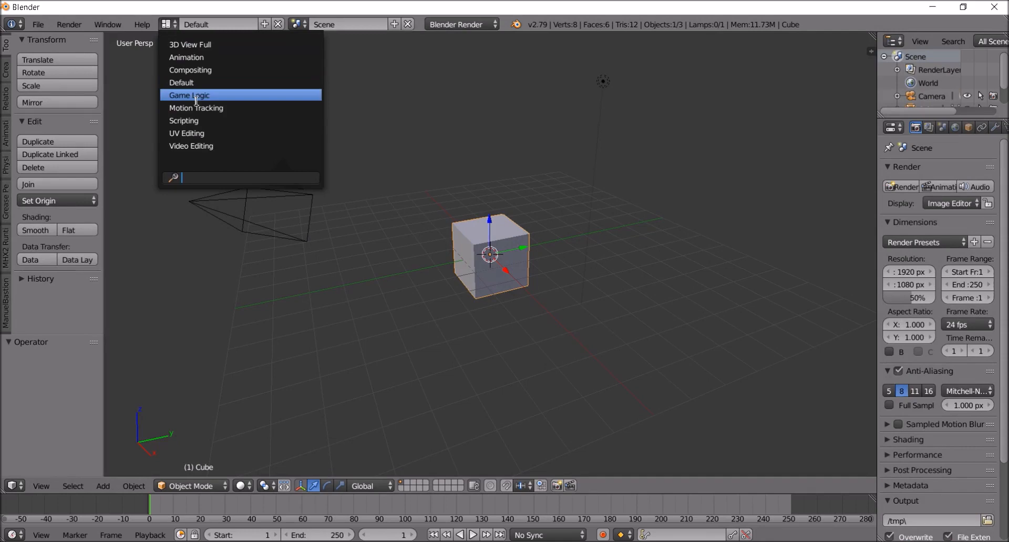
click(199, 146)
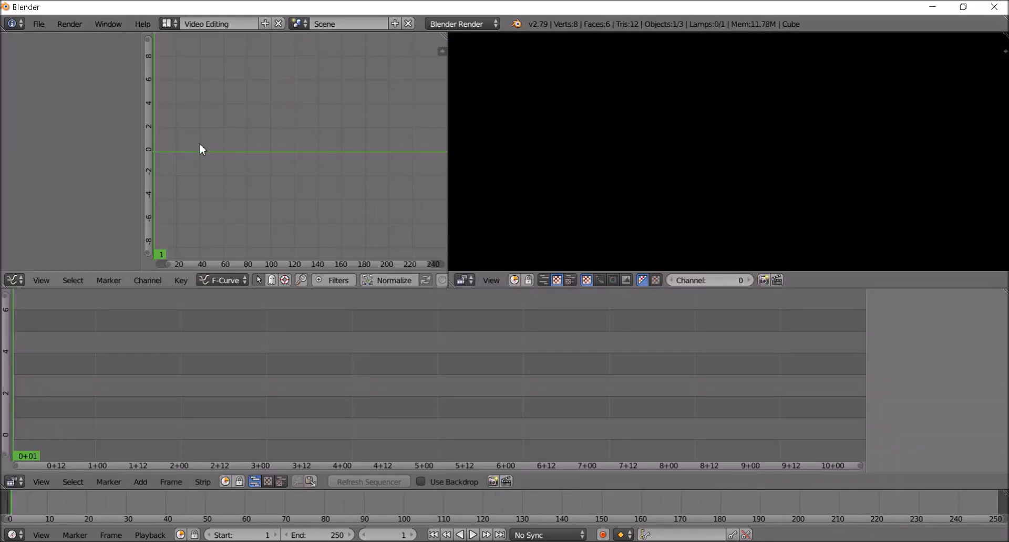
- Add an image strip to the sequencer made of all the PNG frames in the dame.tu.cosita folder
click(148, 484)
click(164, 415)
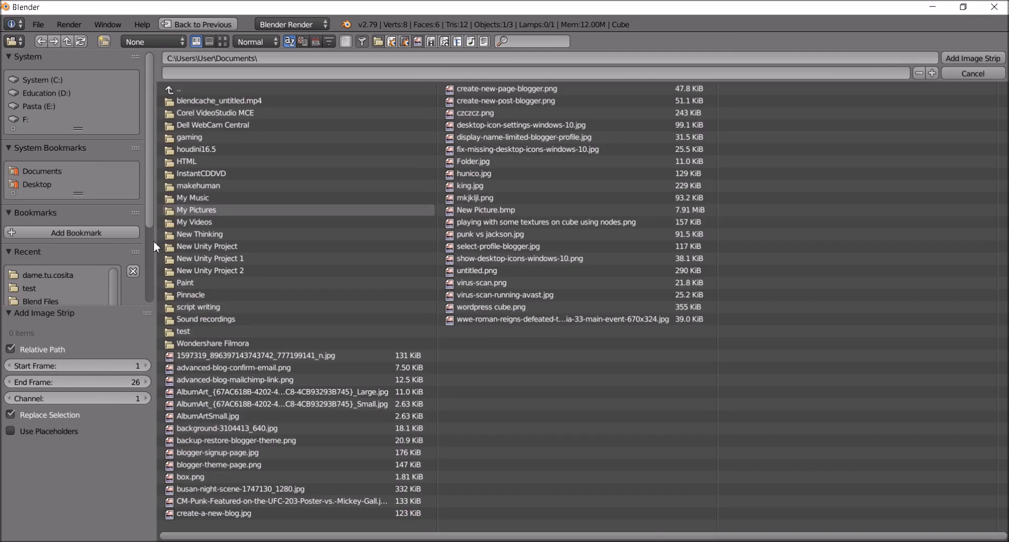
click(65, 275)
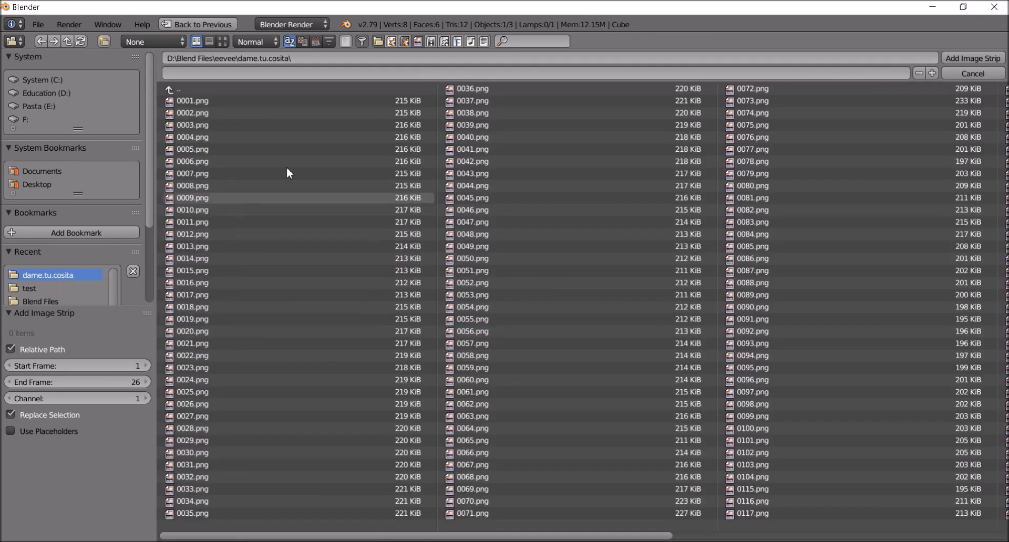
click(320, 149)
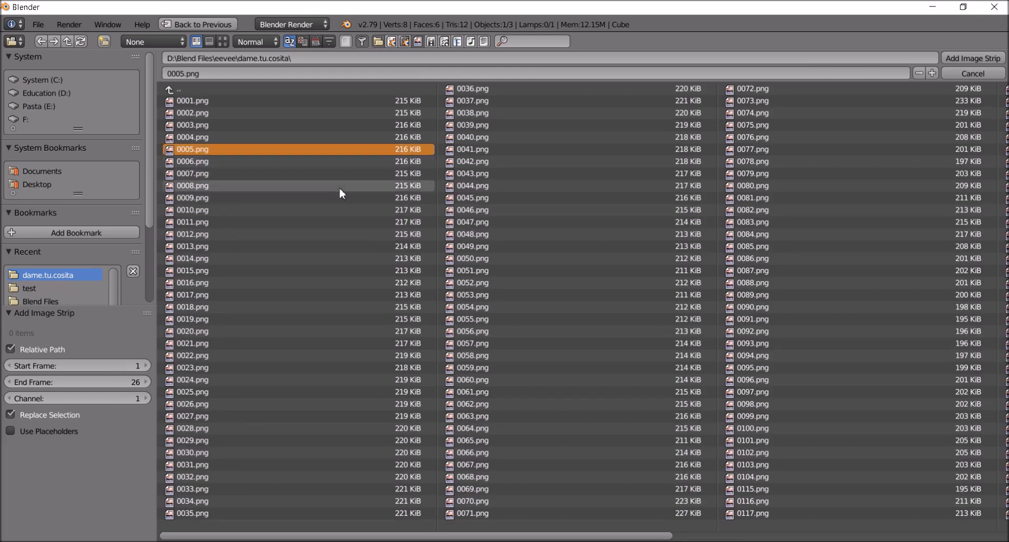
key(a)
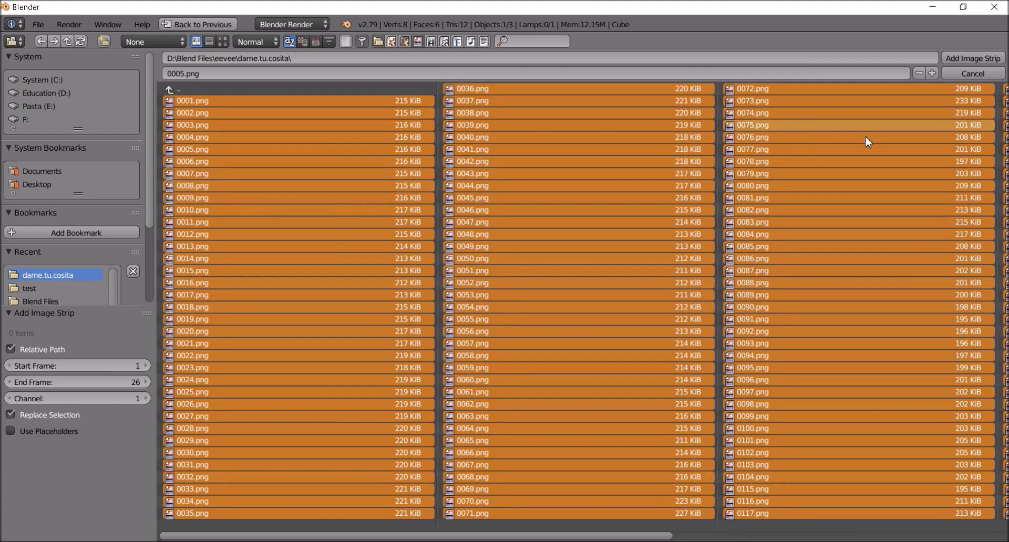
click(966, 59)
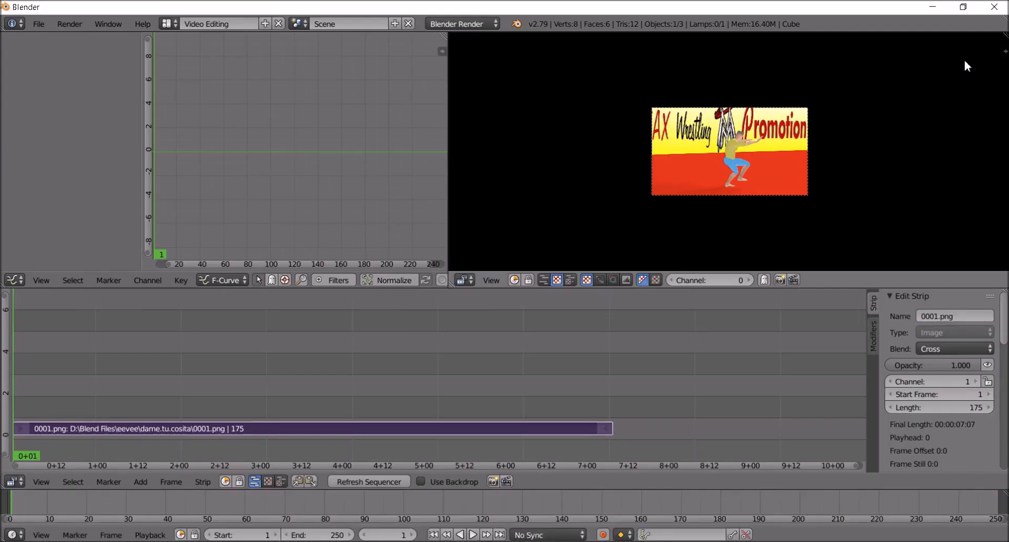
- Play back the image strip and place the playhead on its last frame, 175
key(alt+a)
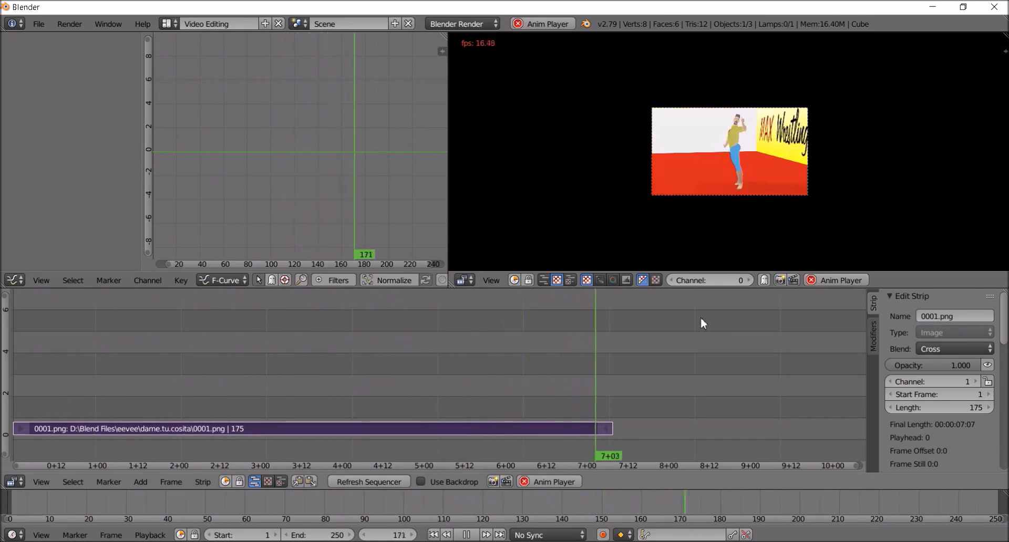
key(alt+a)
click(614, 449)
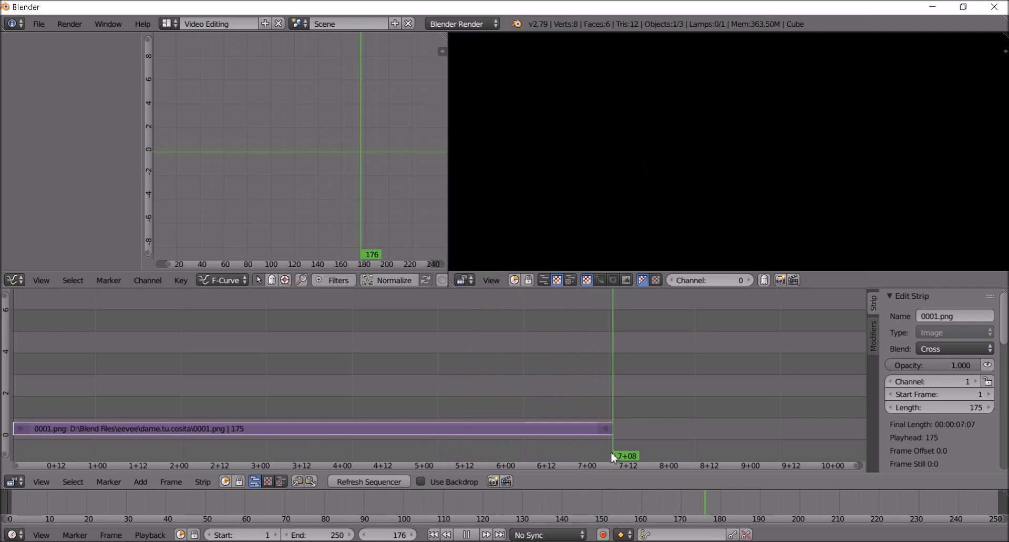
drag(611, 453, 609, 453)
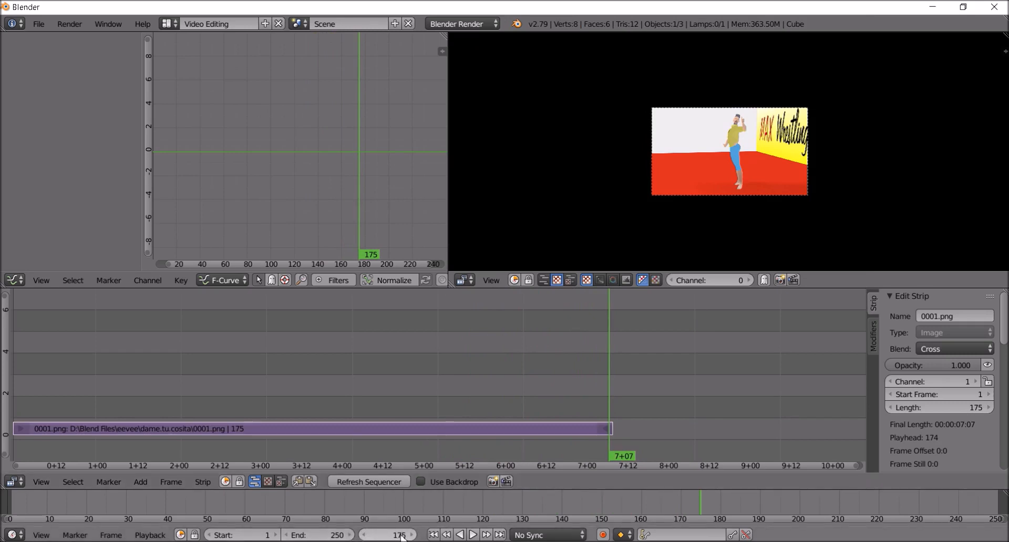
- Set the end frame of the sequence to 175
click(320, 535)
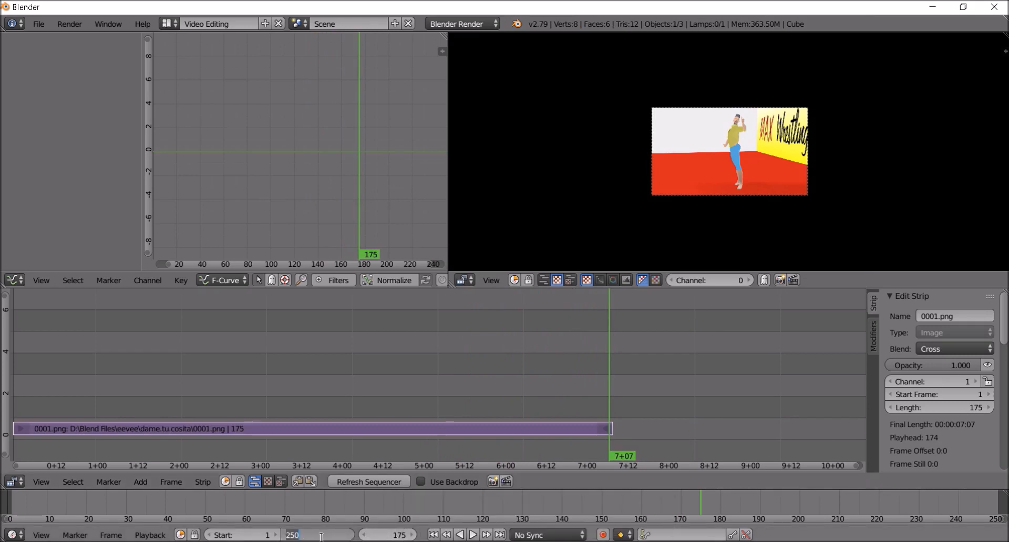
text(175)
key(Return)
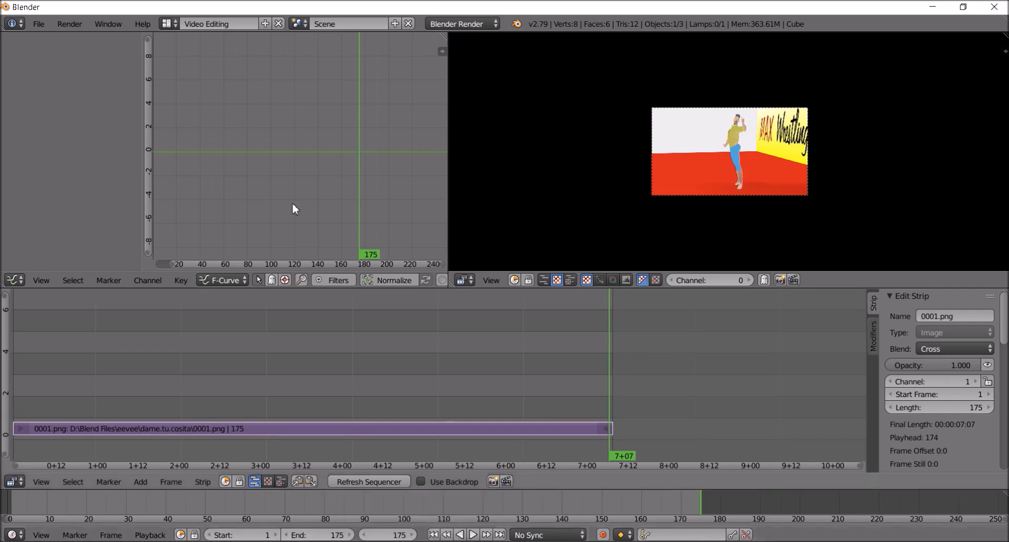
- Switch back to the Default screen layout and widen the area holding the render settings
click(168, 24)
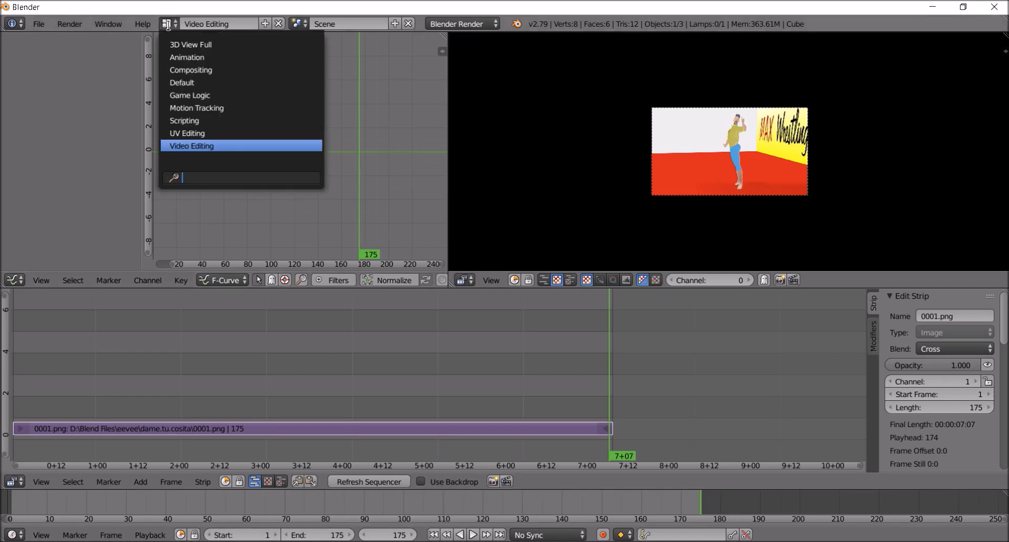
click(194, 80)
drag(877, 173, 809, 170)
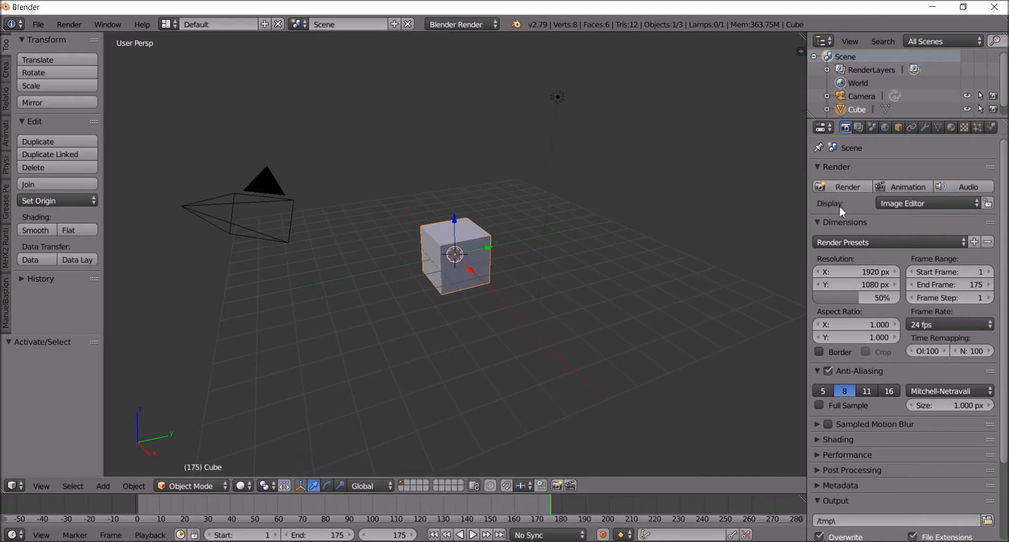
- Set the render output path to the dame.tu.cosita folder with the file name final.render
scroll(852, 251, down, 5)
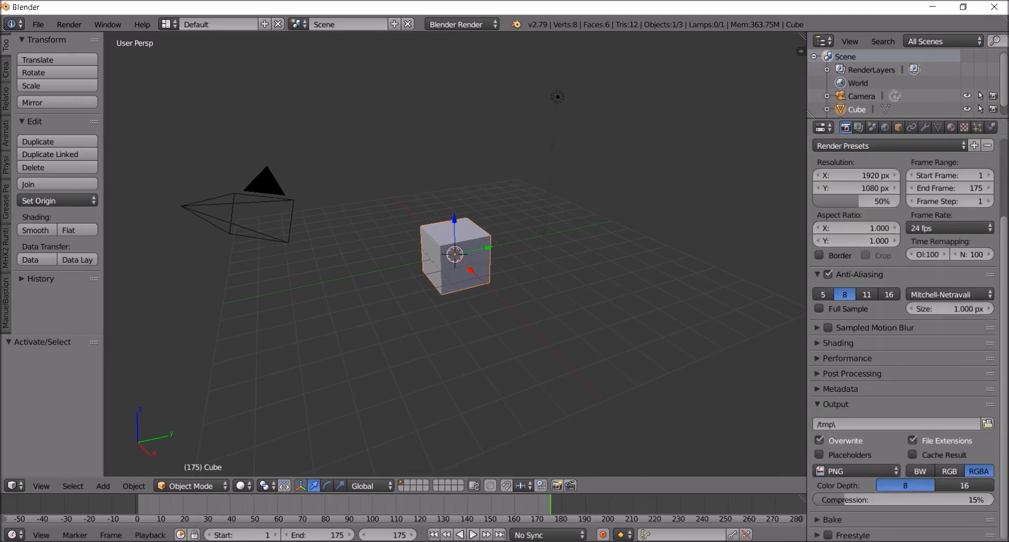
click(987, 424)
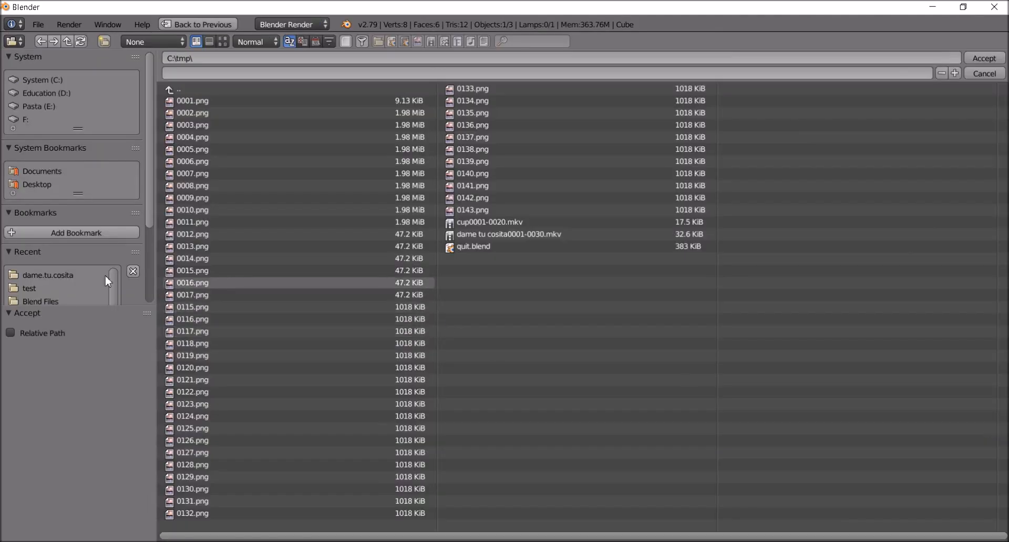
click(52, 275)
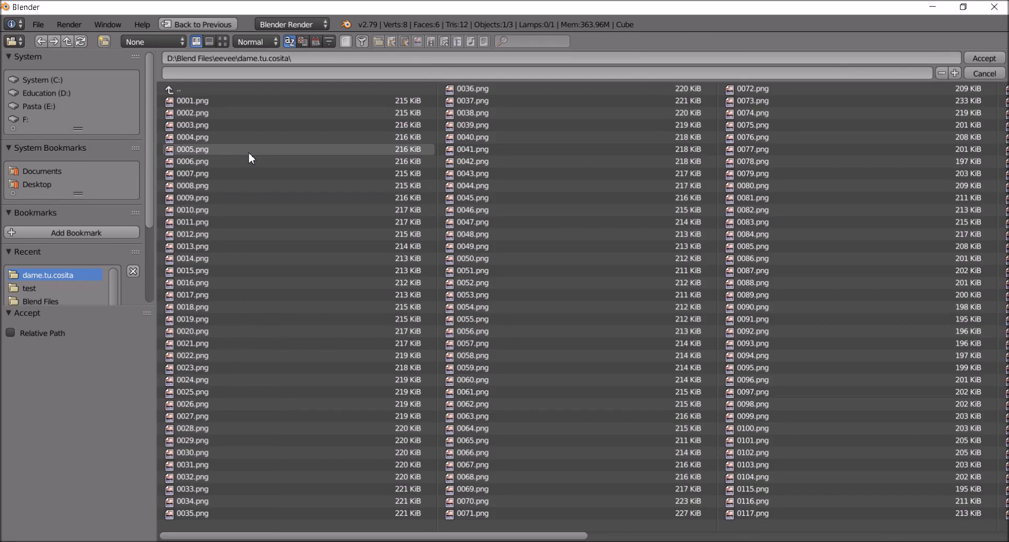
click(311, 74)
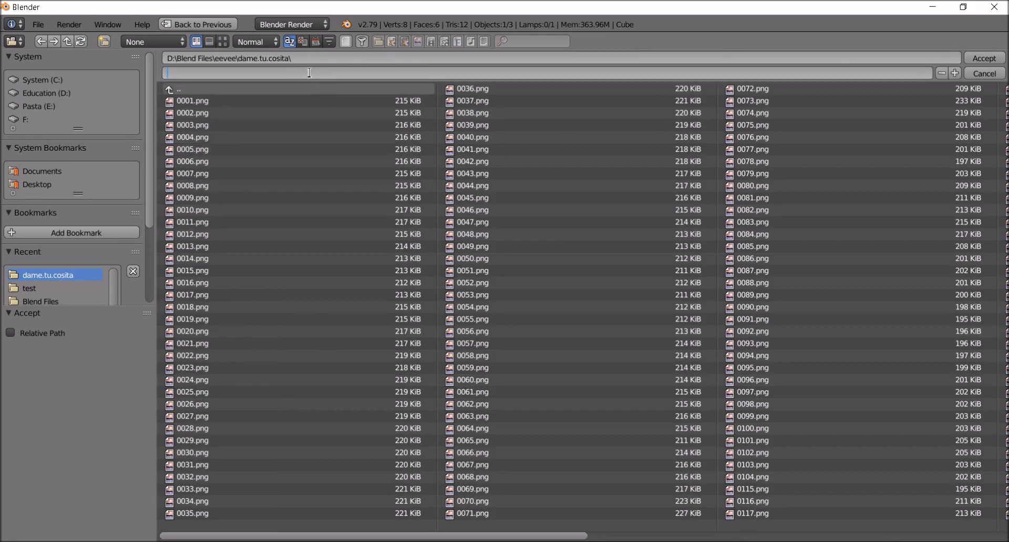
text(final.render)
click(981, 58)
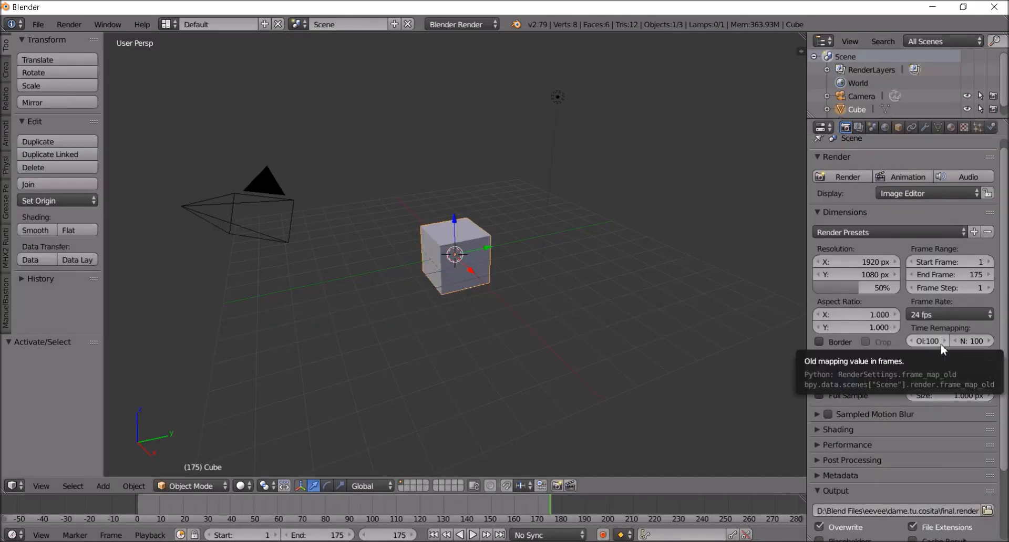
- Set the output file format to FFmpeg video and apply the h264 in MP4 encoding preset
scroll(940, 345, down, 2)
scroll(941, 353, down, 2)
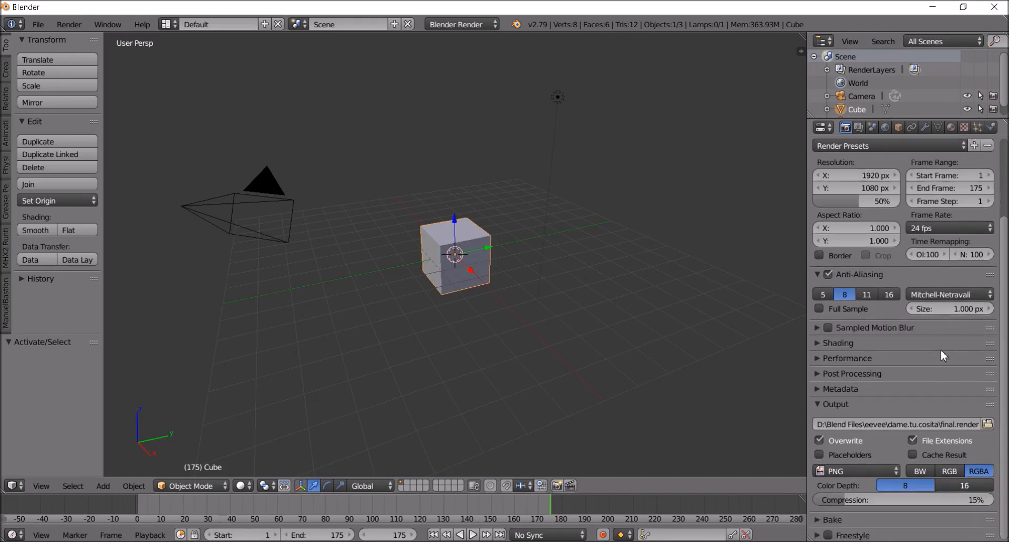
click(881, 472)
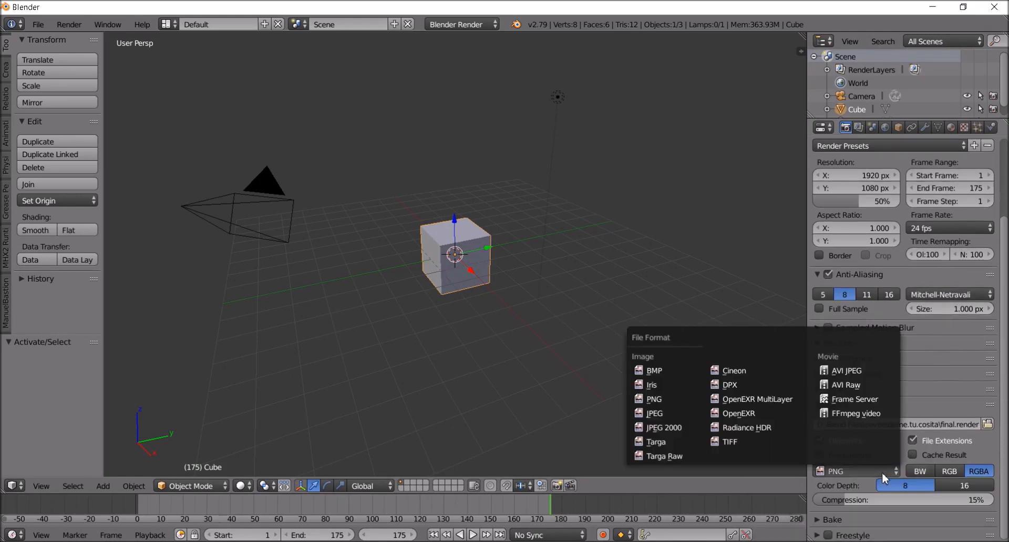
click(859, 413)
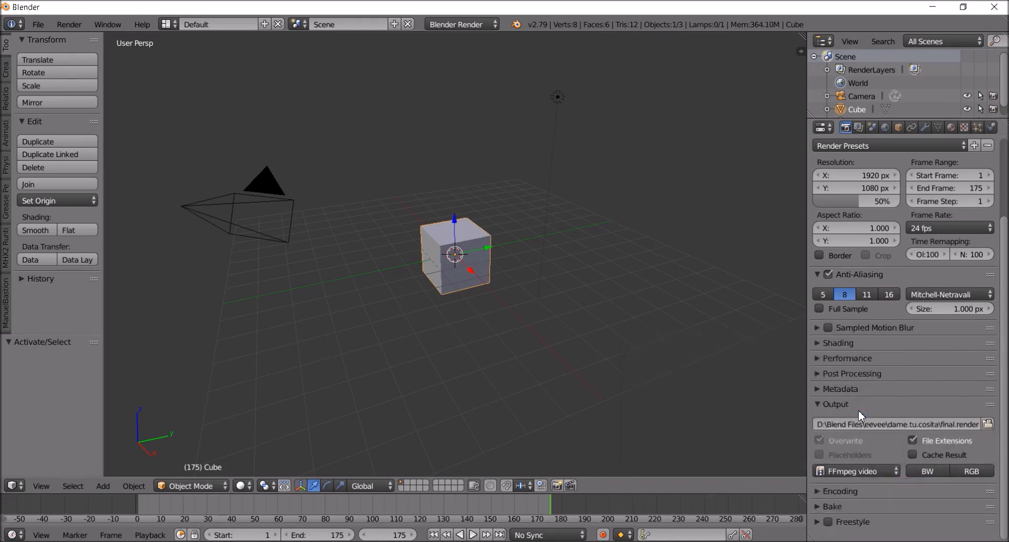
click(865, 494)
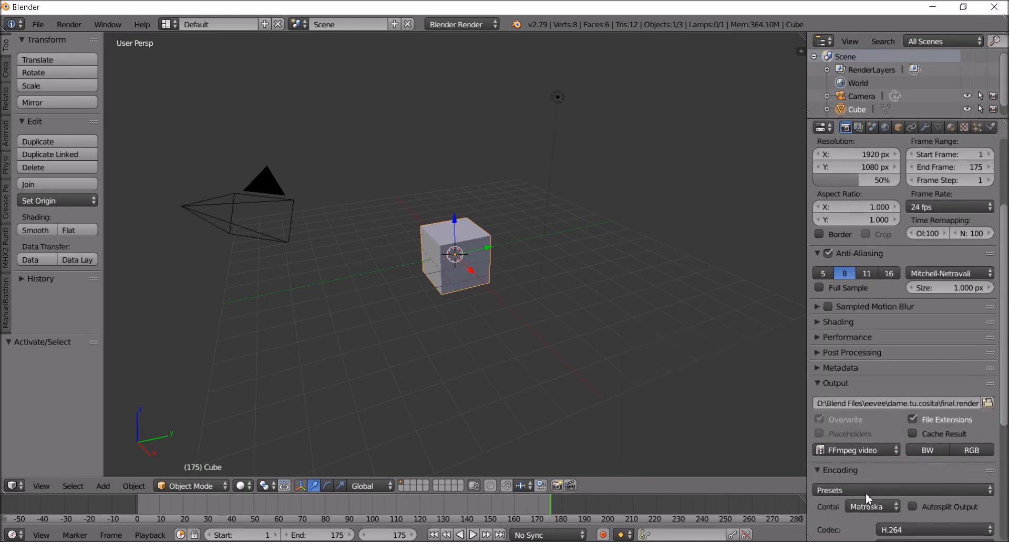
scroll(866, 493, down, 6)
click(845, 384)
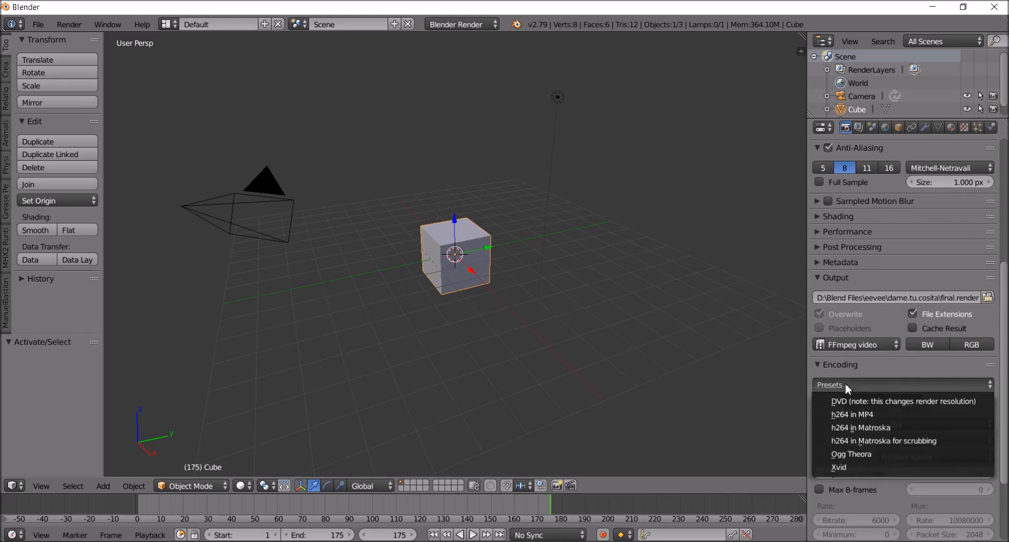
click(866, 423)
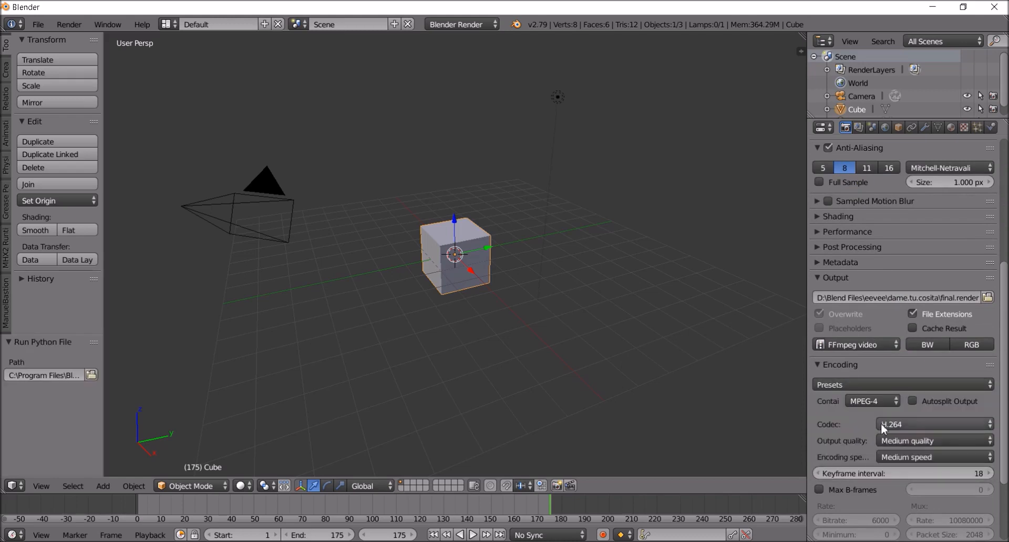
- Choose H.264 as the video codec and set the output quality to High quality
click(887, 424)
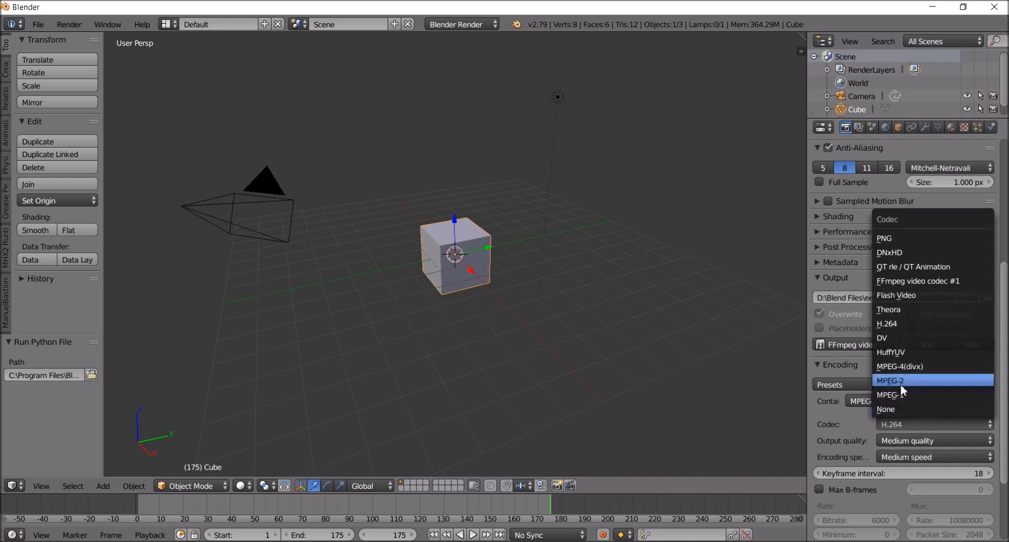
click(888, 324)
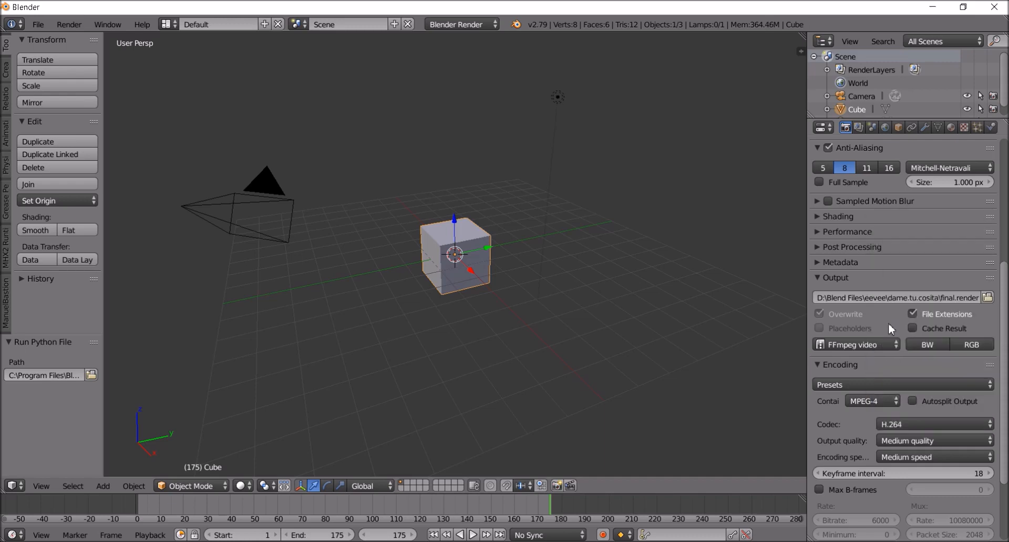
click(915, 441)
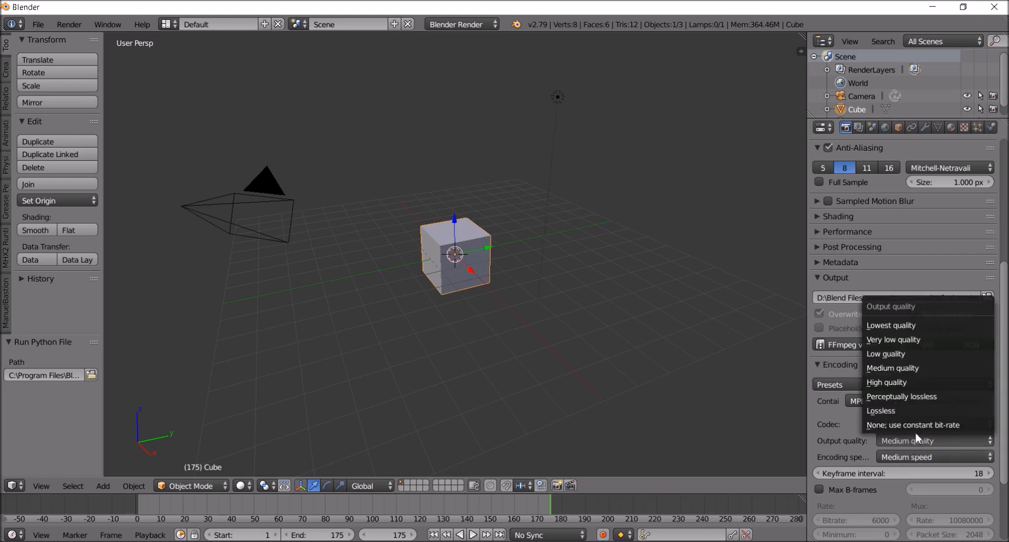
click(897, 382)
scroll(872, 474, down, 5)
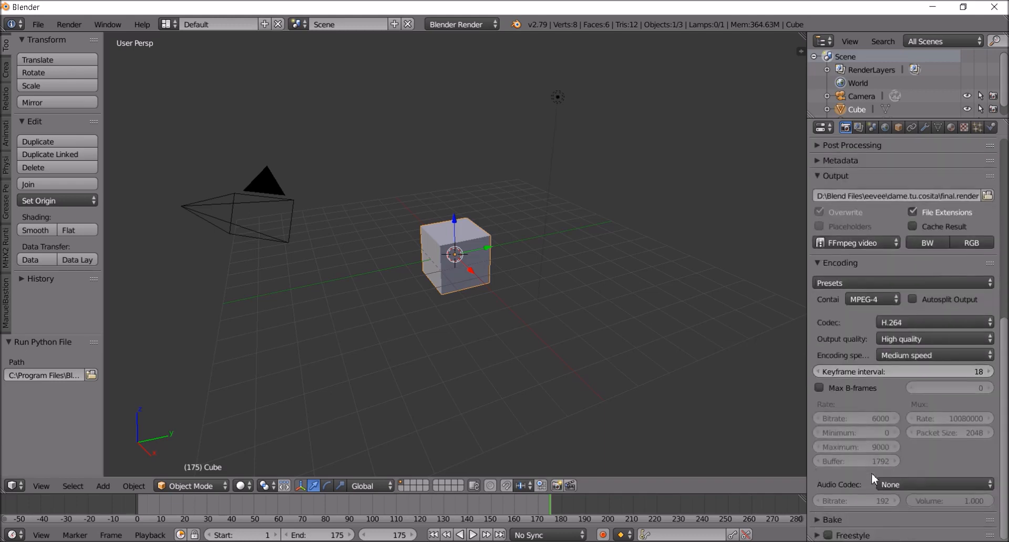
- Render the animation to the video file and close the window of the dame.tu.cosita output folder
scroll(876, 248, up, 15)
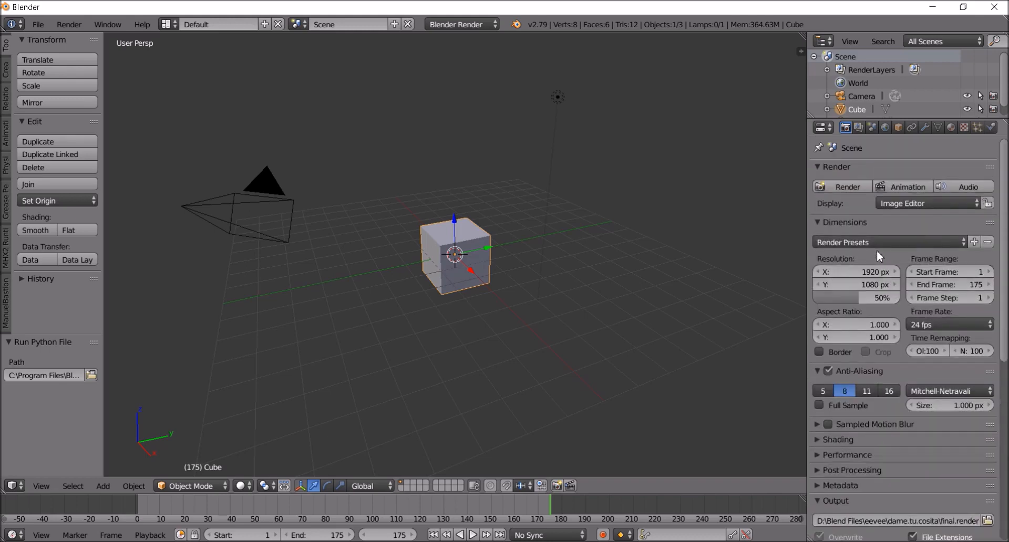
click(909, 185)
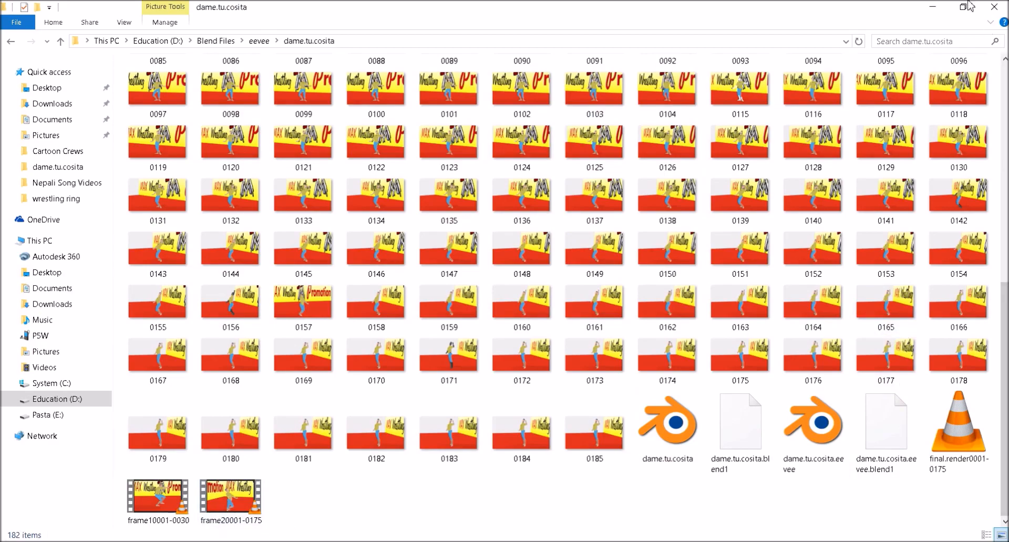
click(993, 8)
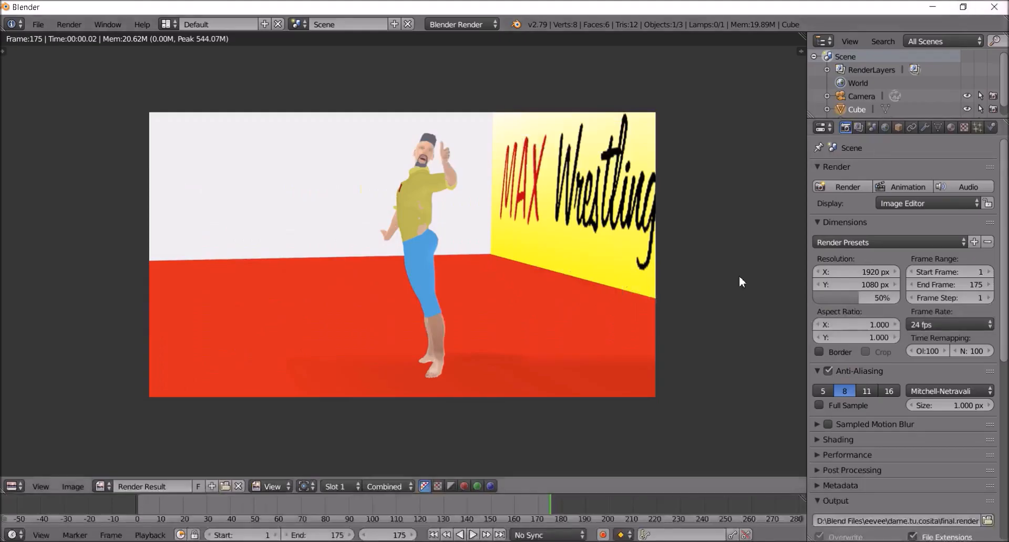